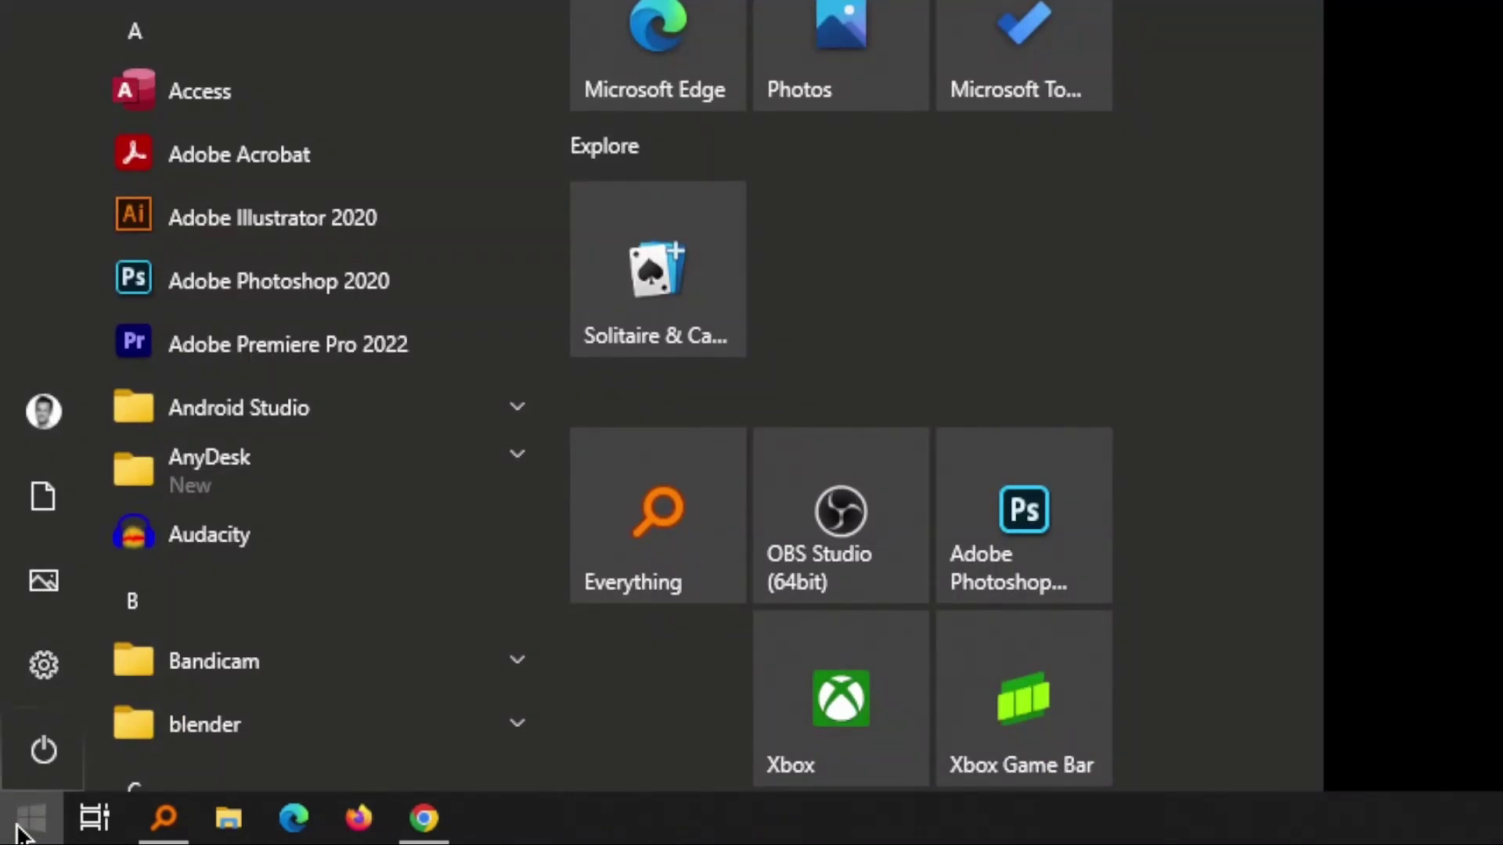
pyautogui.write('cclean')
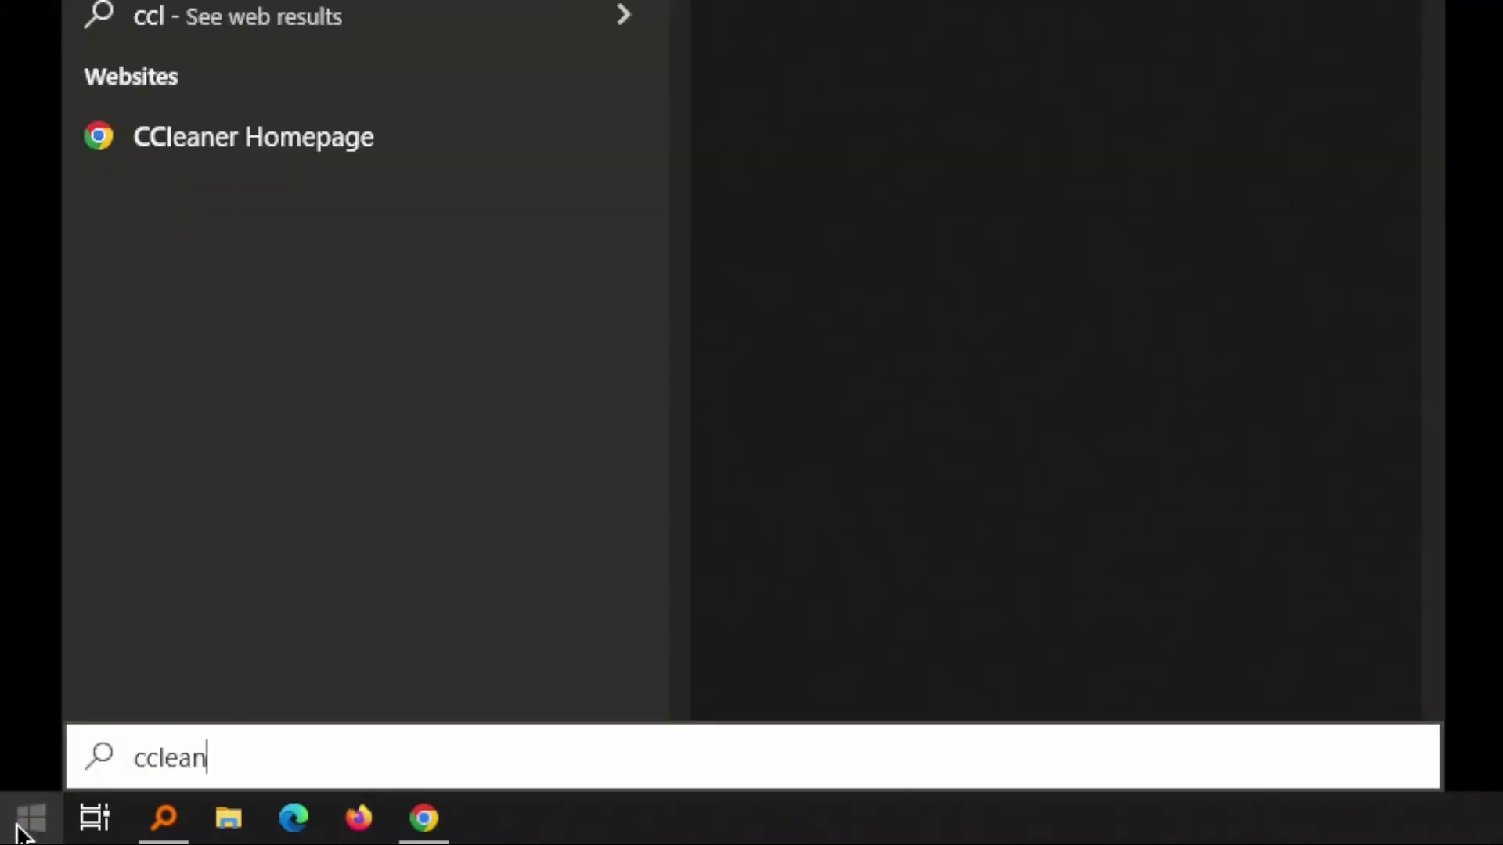
pyautogui.write('er')
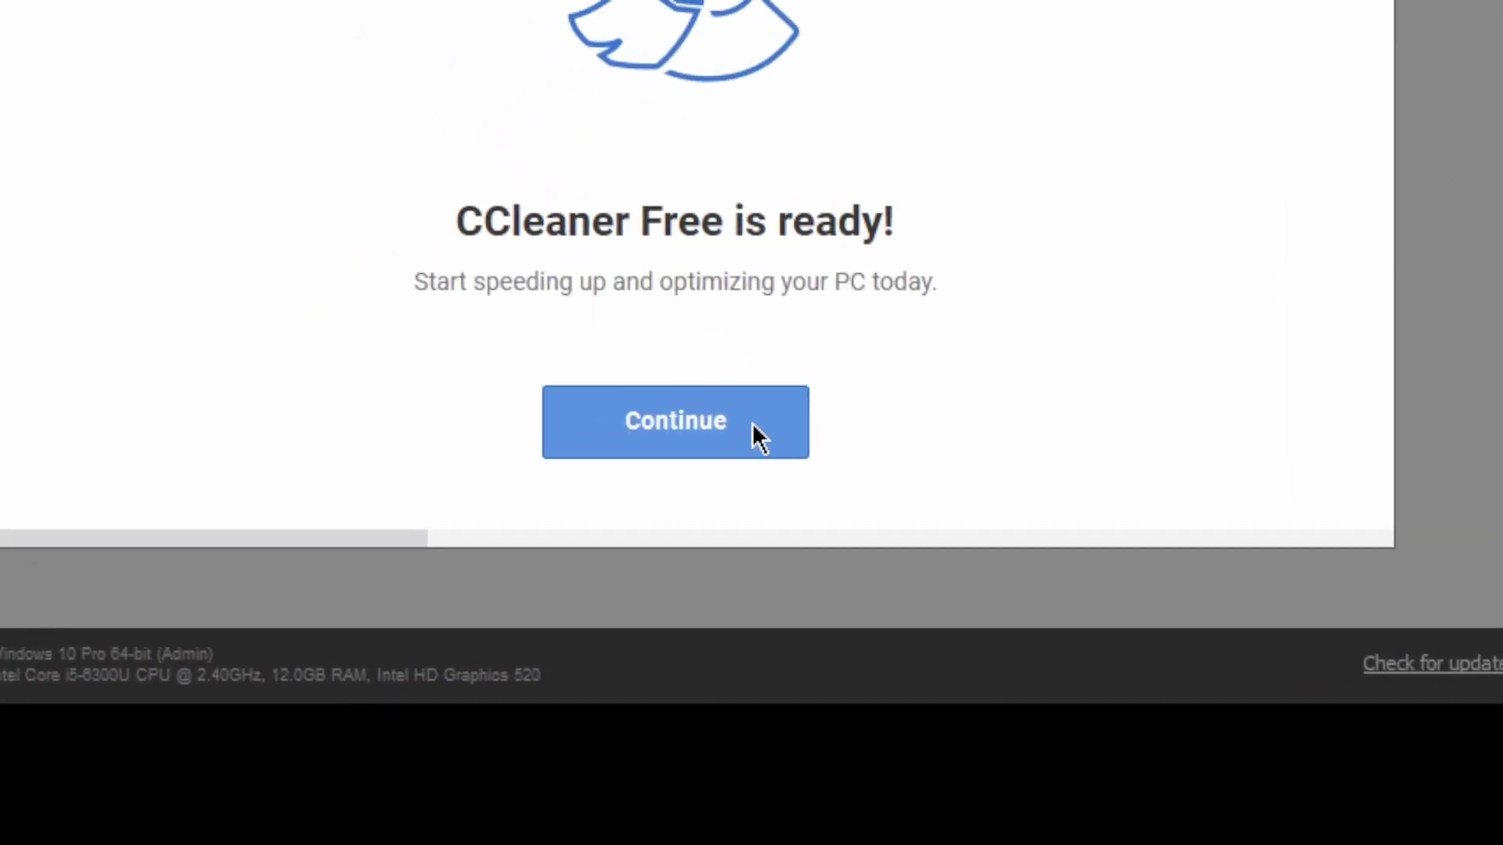
# Finish CCleaner Free setup and bring the CCleaner Wikipedia article in Chrome to the front.
pyautogui.click(758, 434)
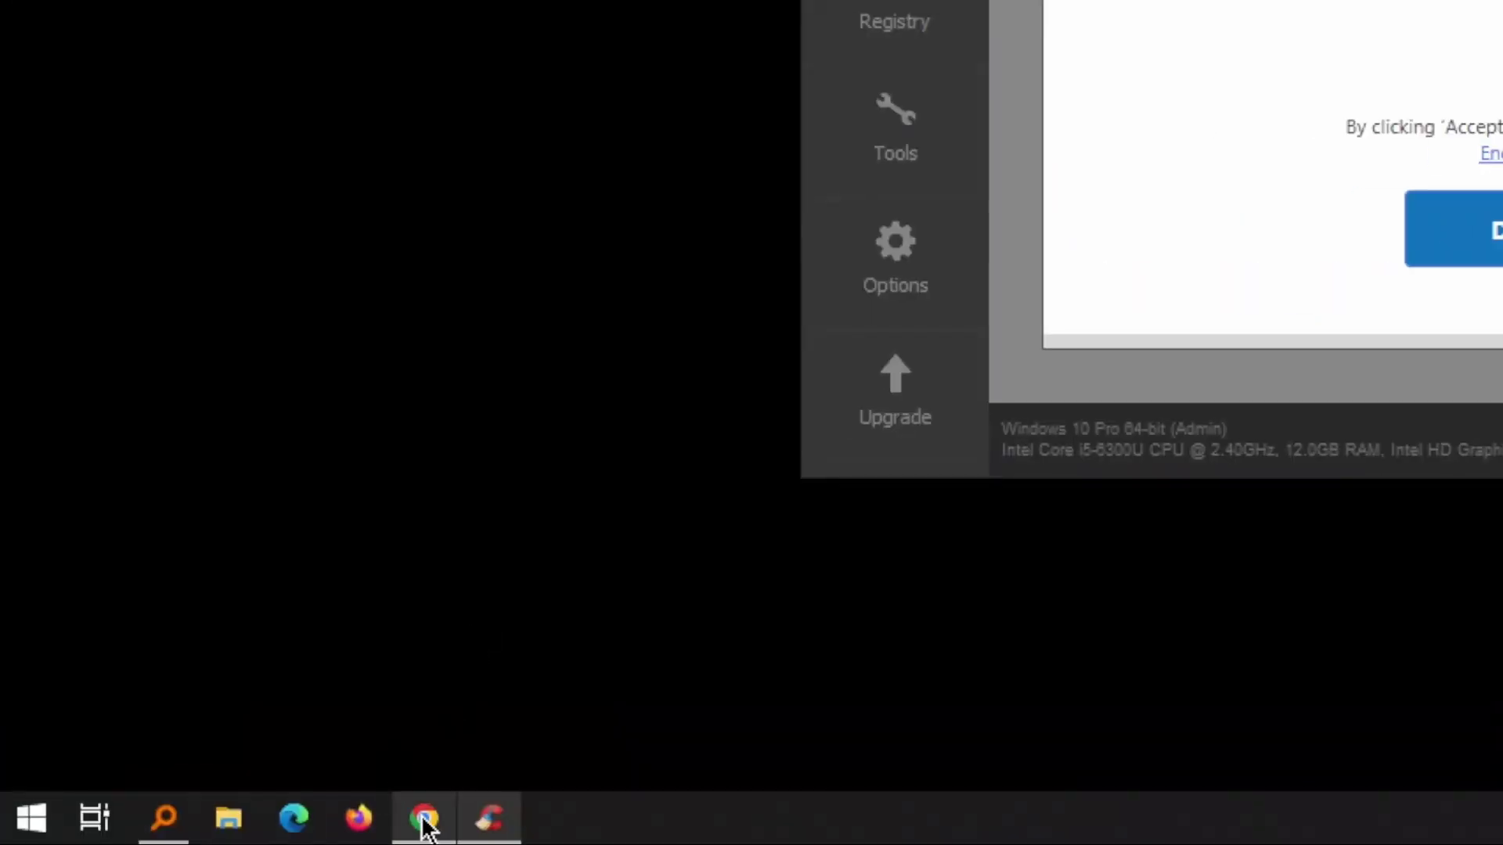
pyautogui.click(425, 819)
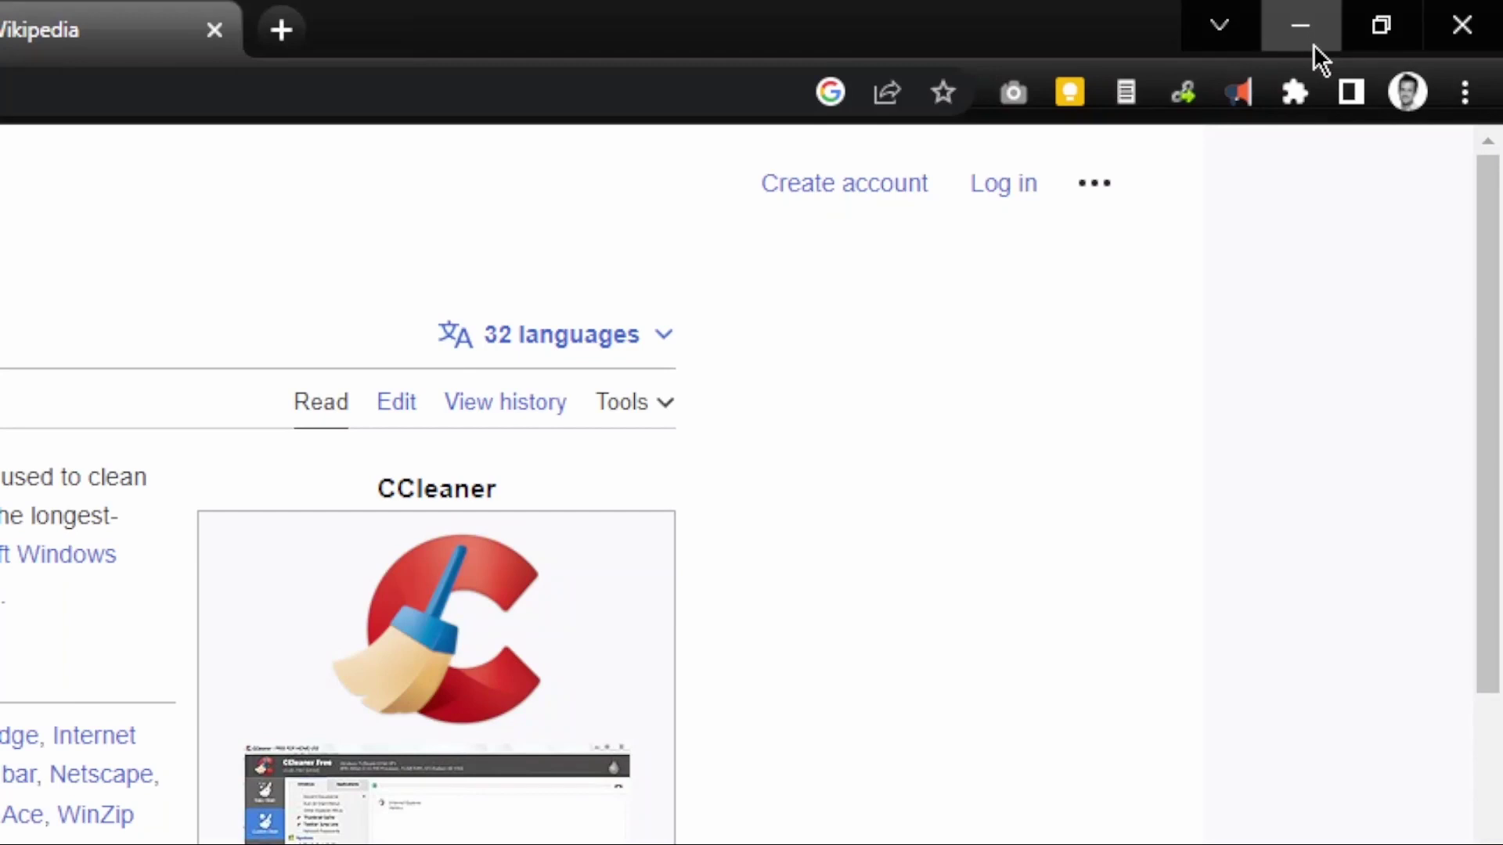
# Minimize Chrome so the CCleaner window is visible again.
pyautogui.click(1301, 26)
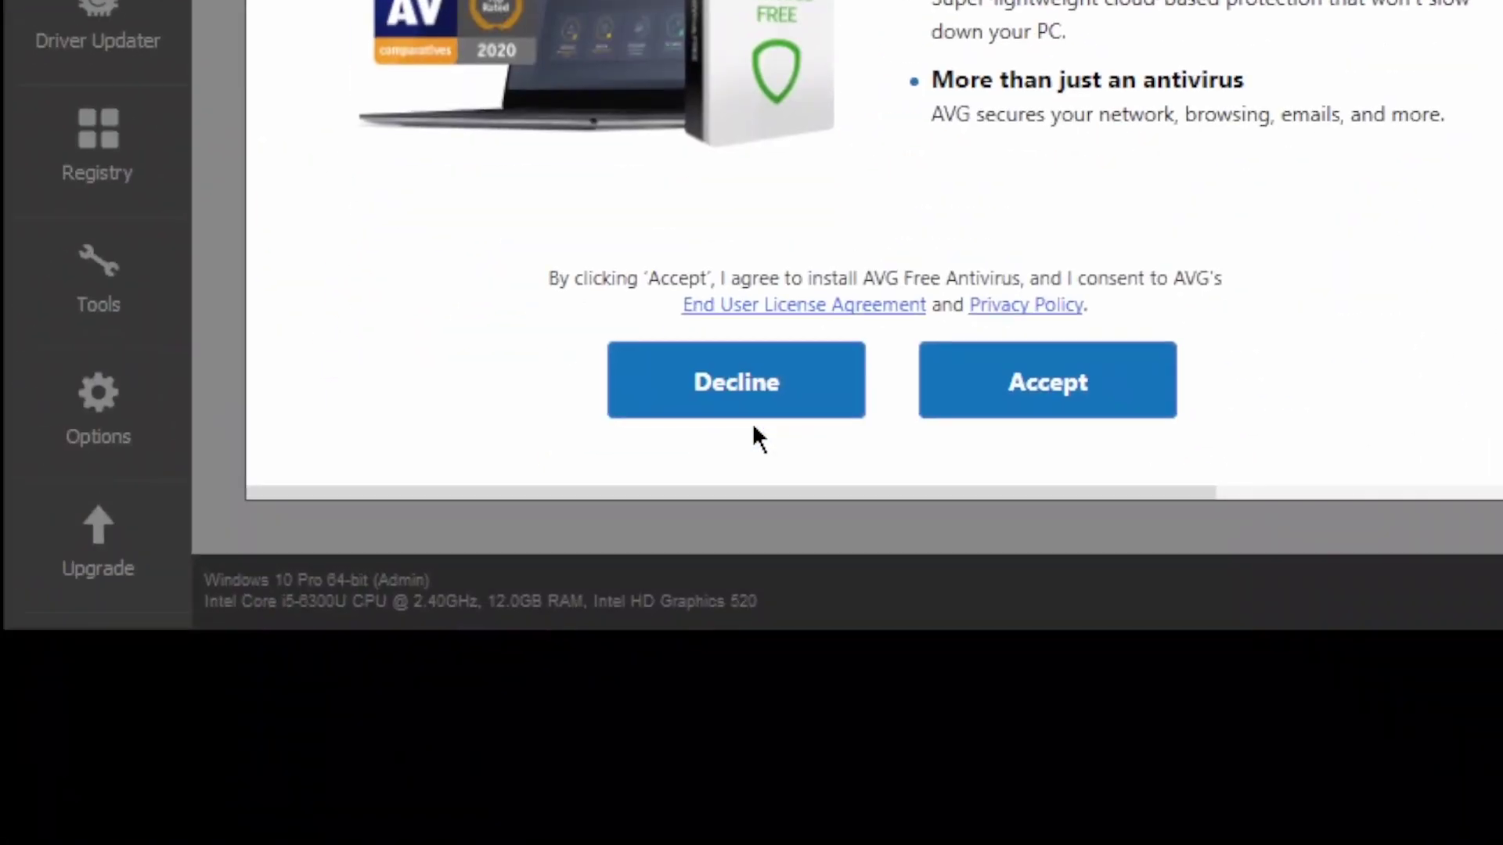
# Decline the AVG antivirus offer, view the Tools program list, and bring up Options.
pyautogui.click(752, 437)
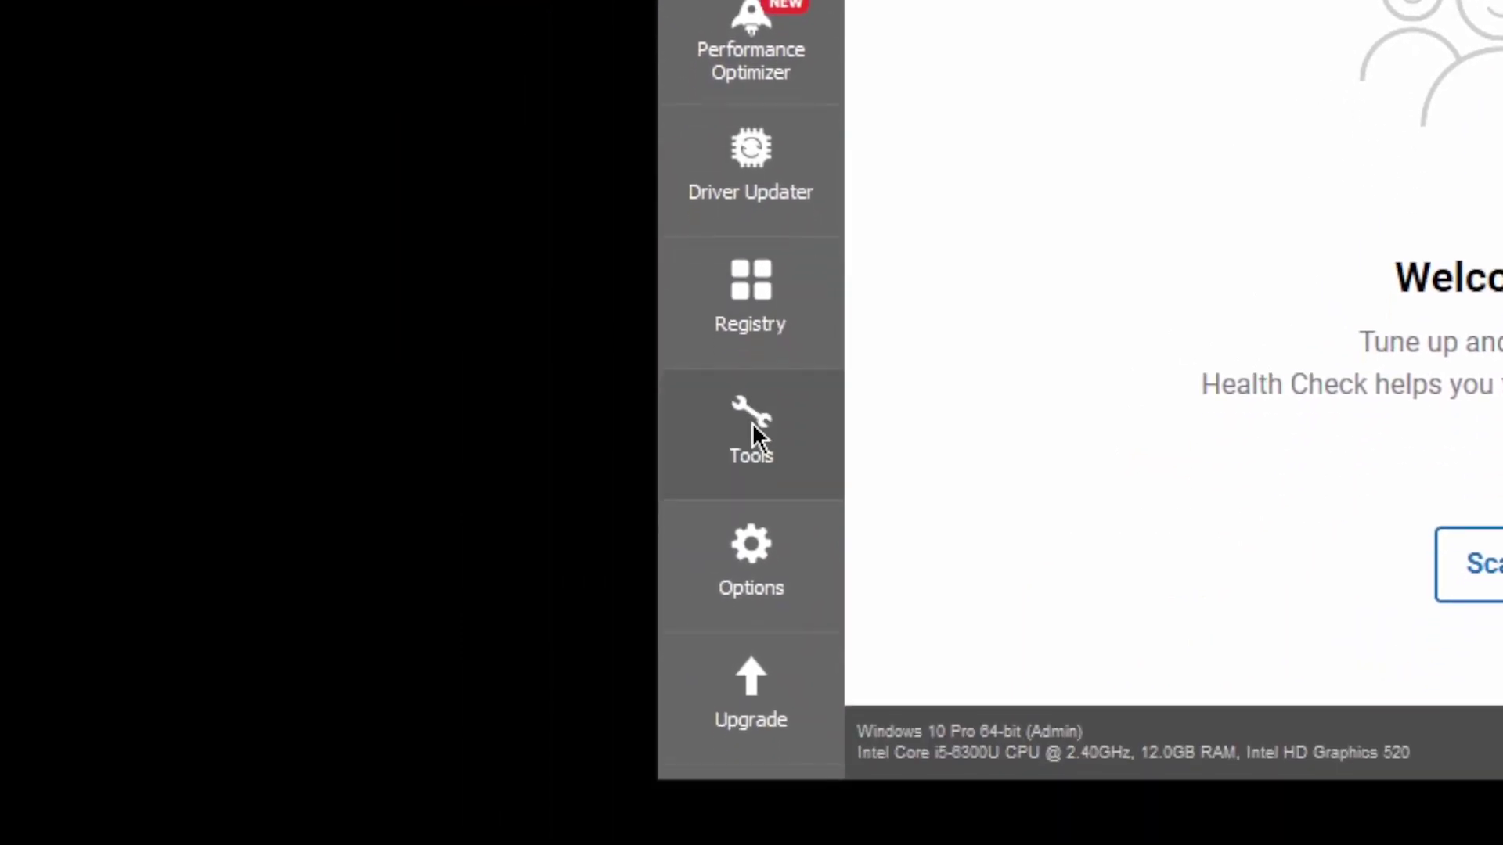
pyautogui.click(751, 437)
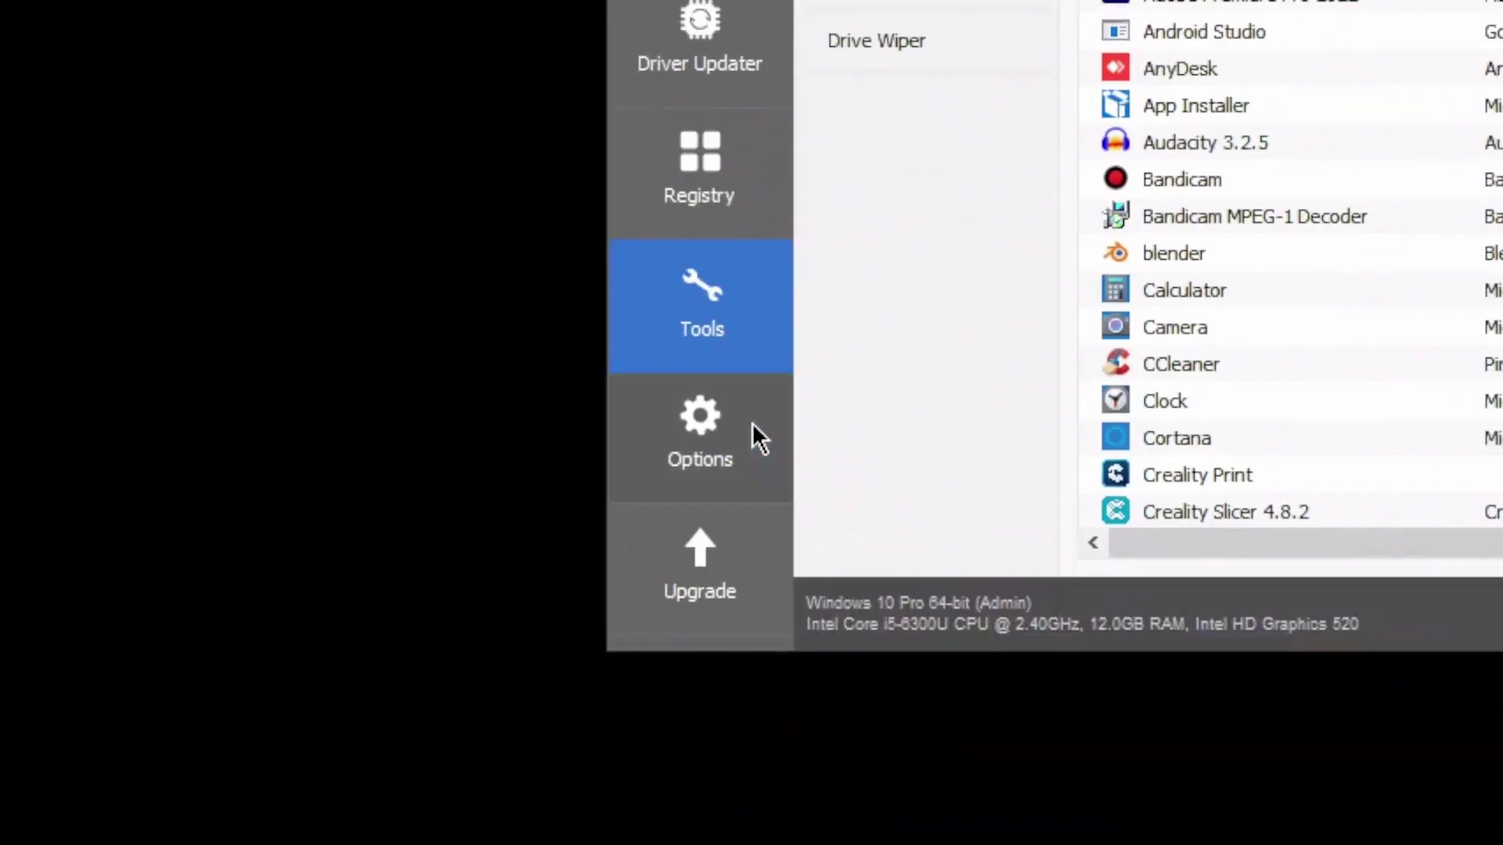
pyautogui.click(758, 437)
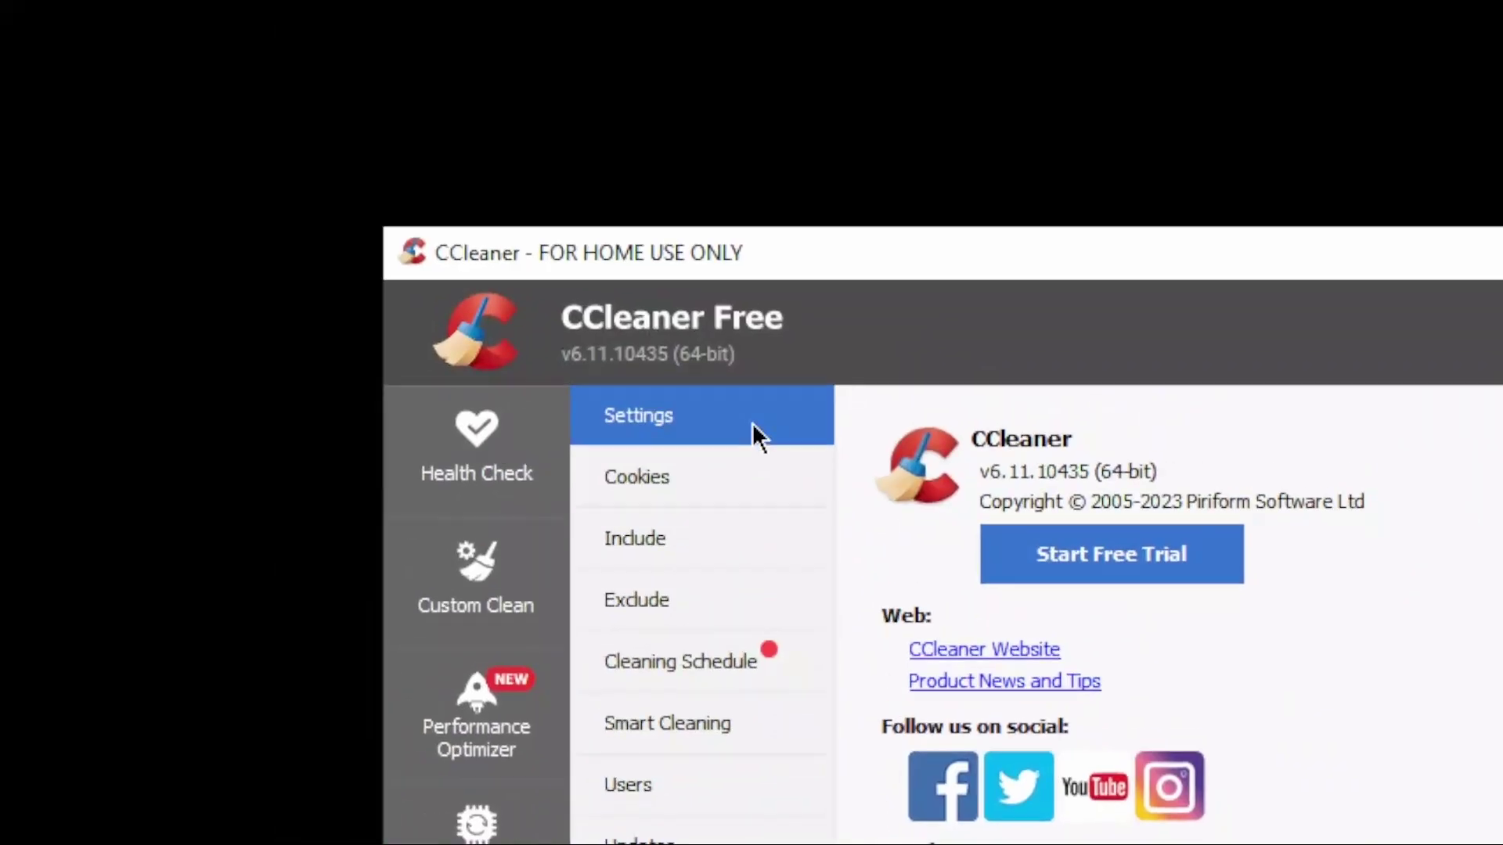
# View the Settings and Cookies options, keeping the browsers open when prompted.
pyautogui.click(757, 437)
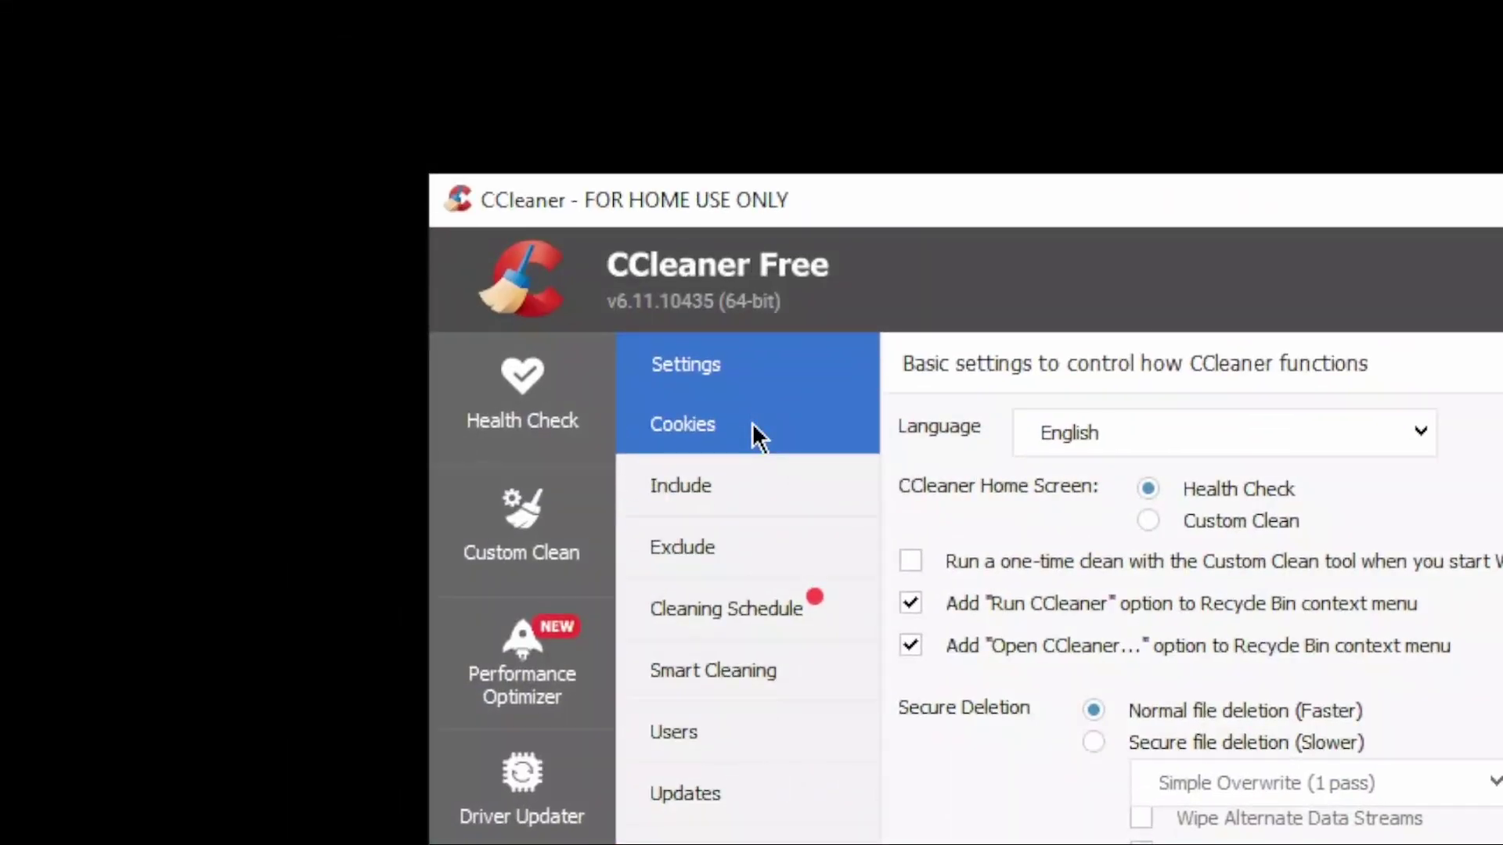
pyautogui.click(754, 432)
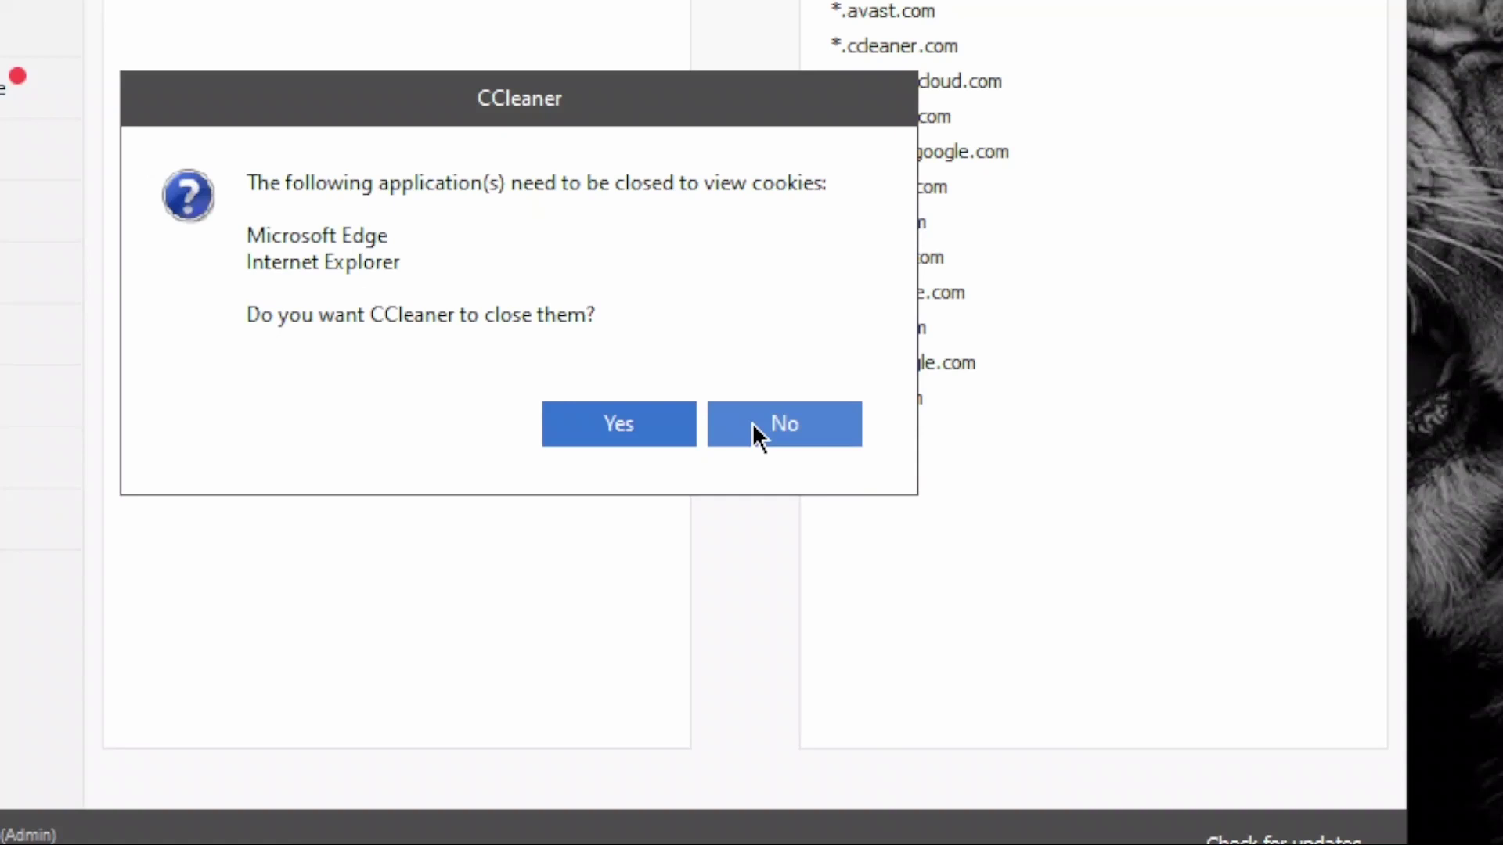
pyautogui.click(758, 432)
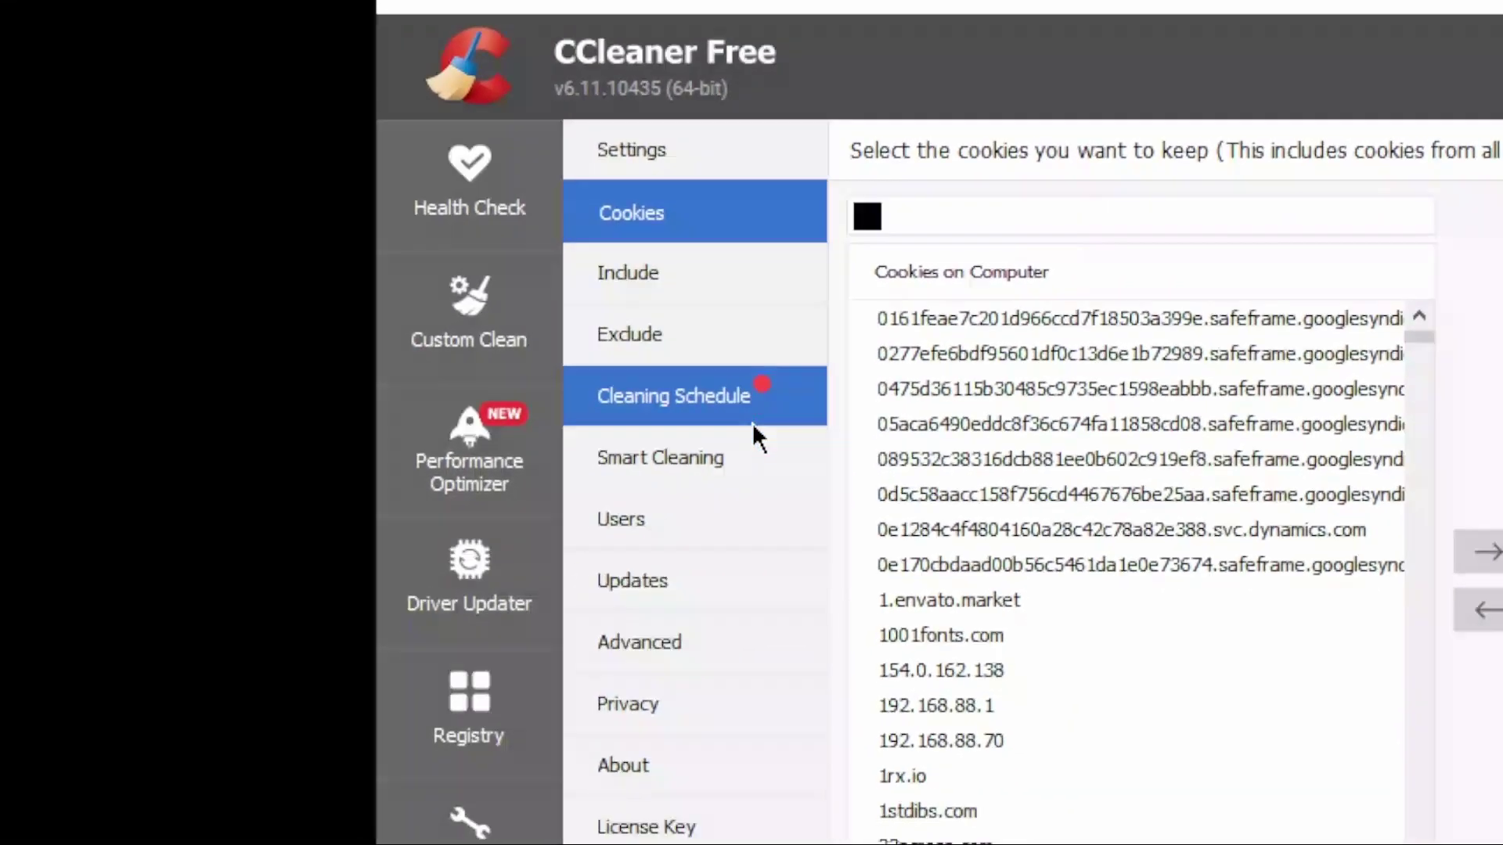
# Turn off Smart Cleaning from the Cleaning Schedule settings.
pyautogui.click(757, 405)
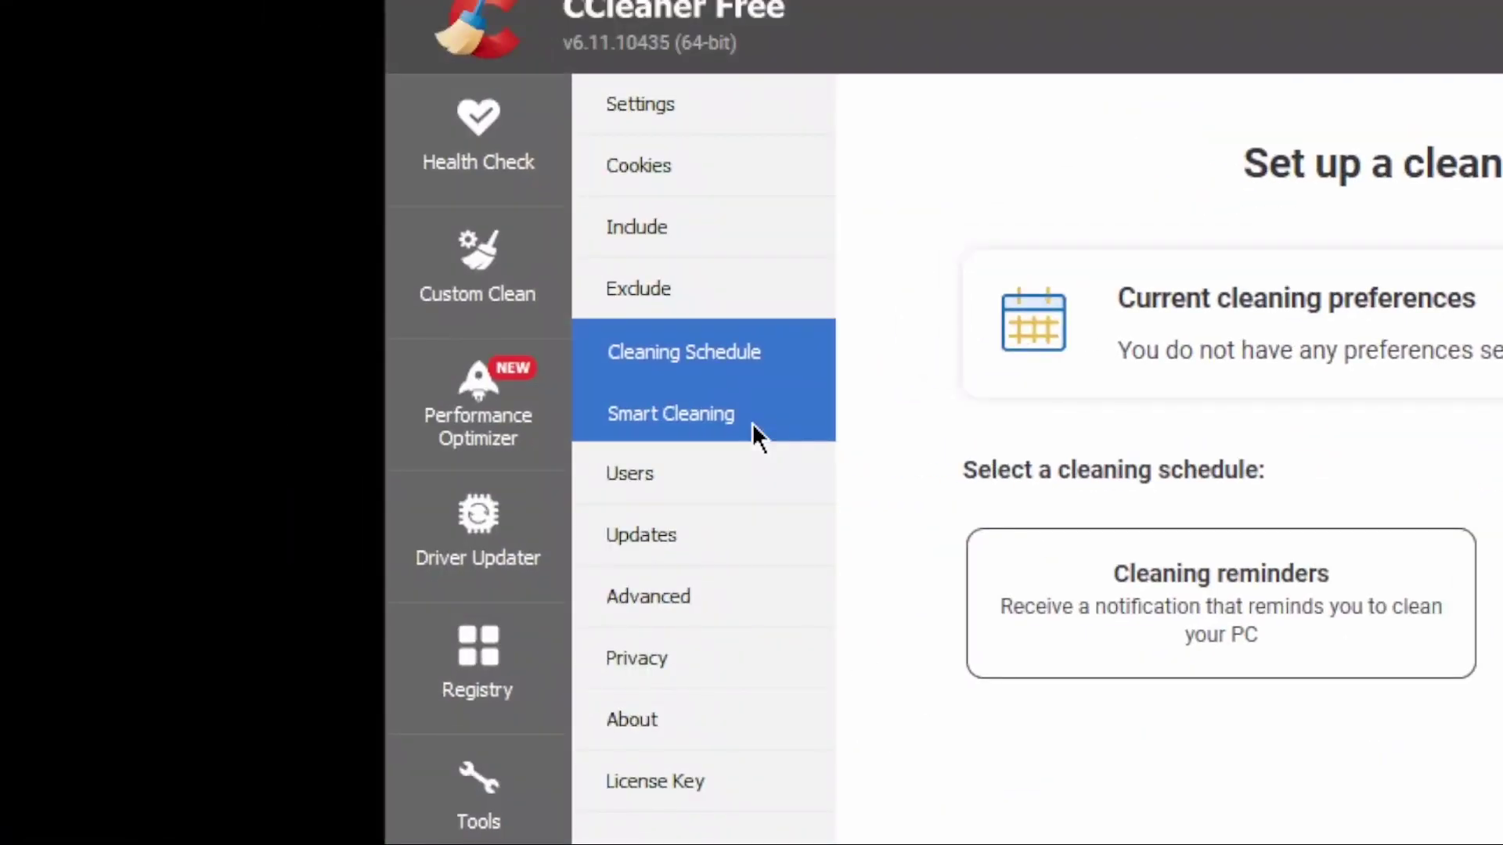
pyautogui.click(754, 434)
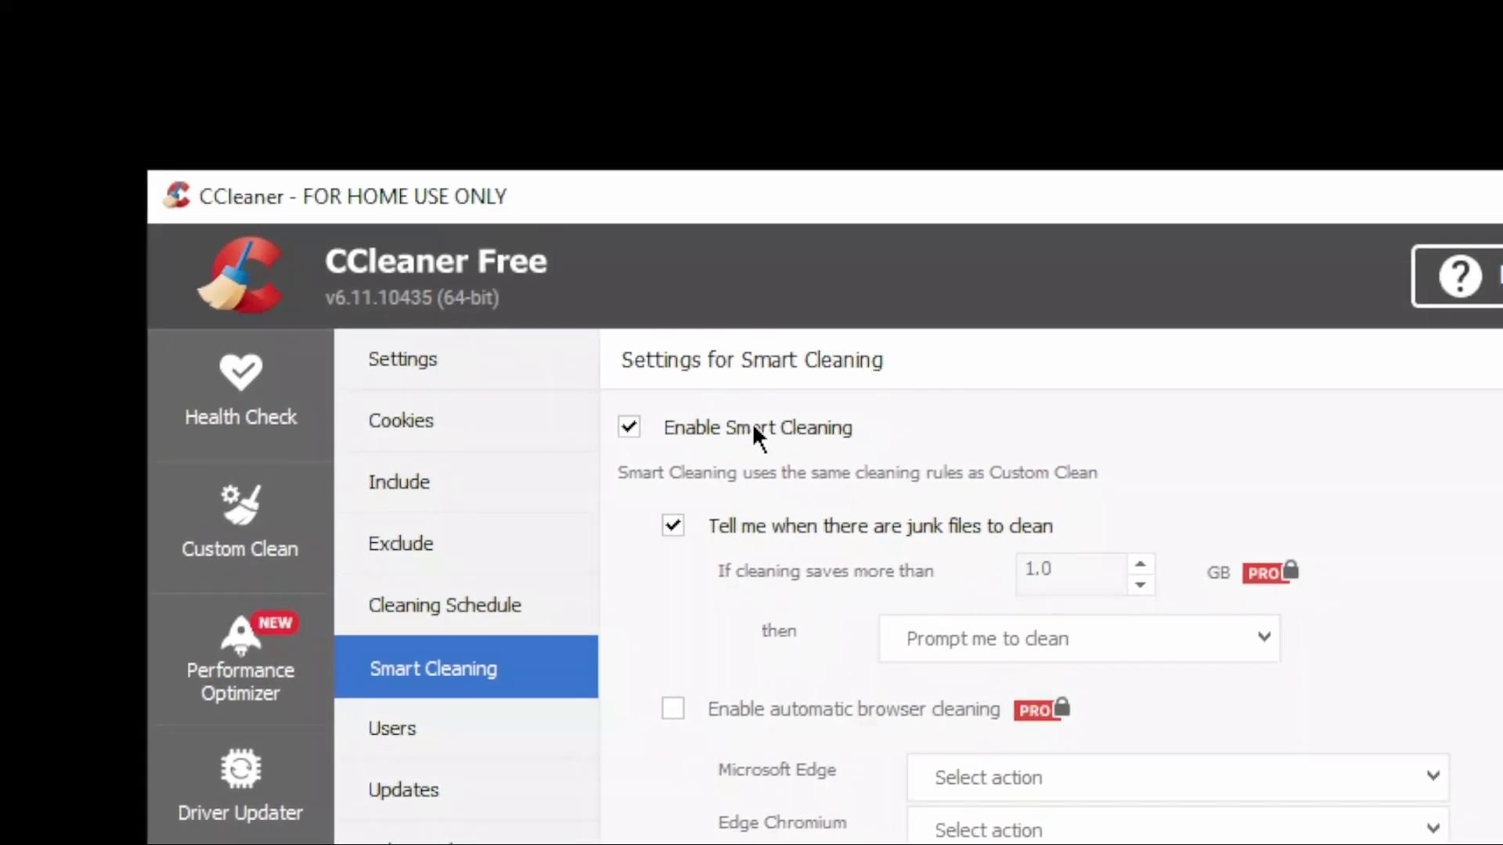
pyautogui.click(755, 434)
pyautogui.click(754, 434)
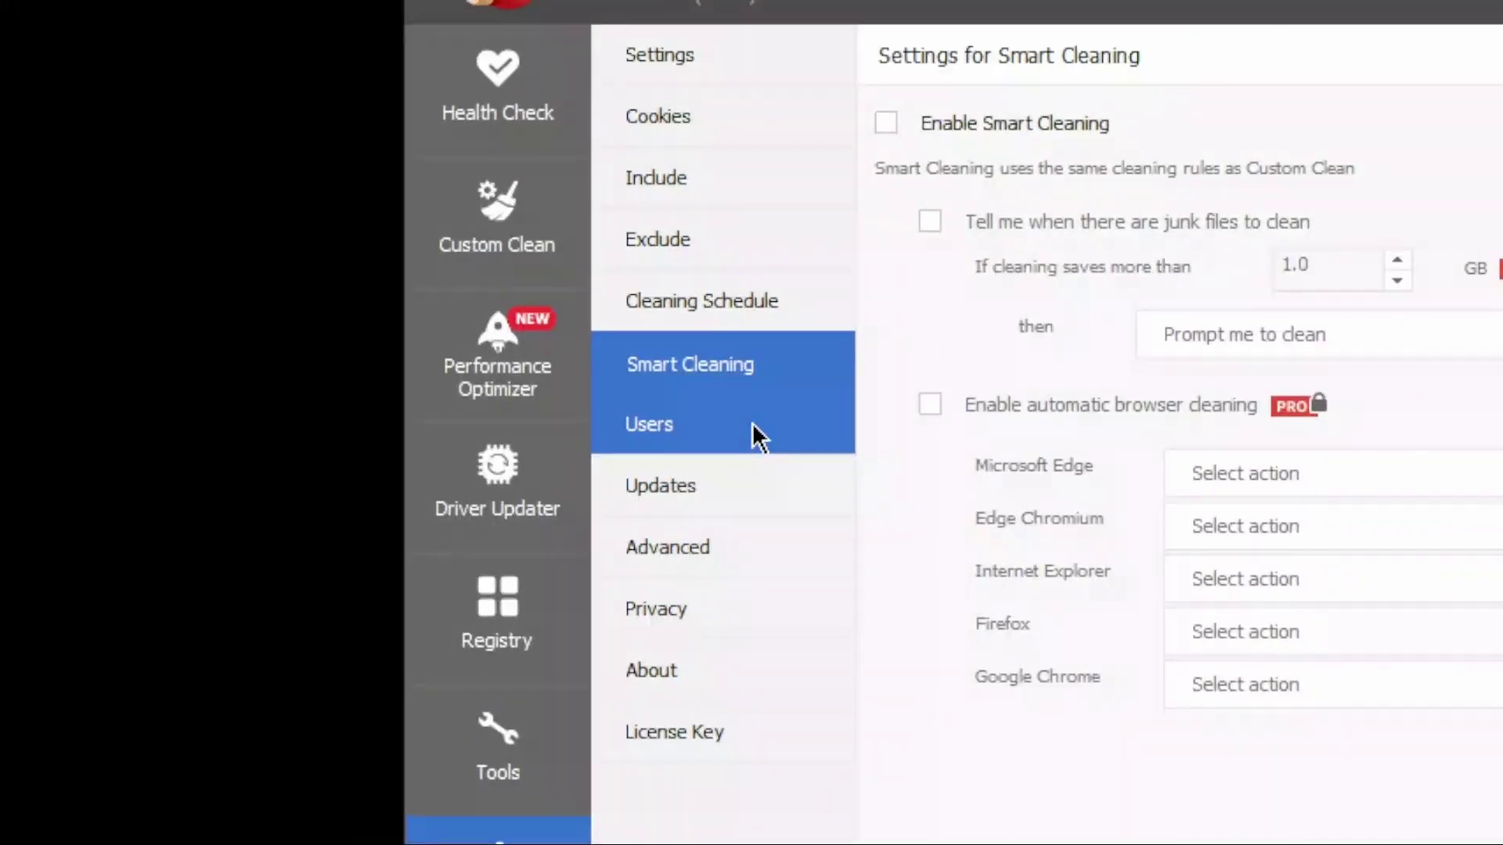
# Stop limiting Temp deletion to files over 24 hours, then review Privacy and About.
pyautogui.click(755, 434)
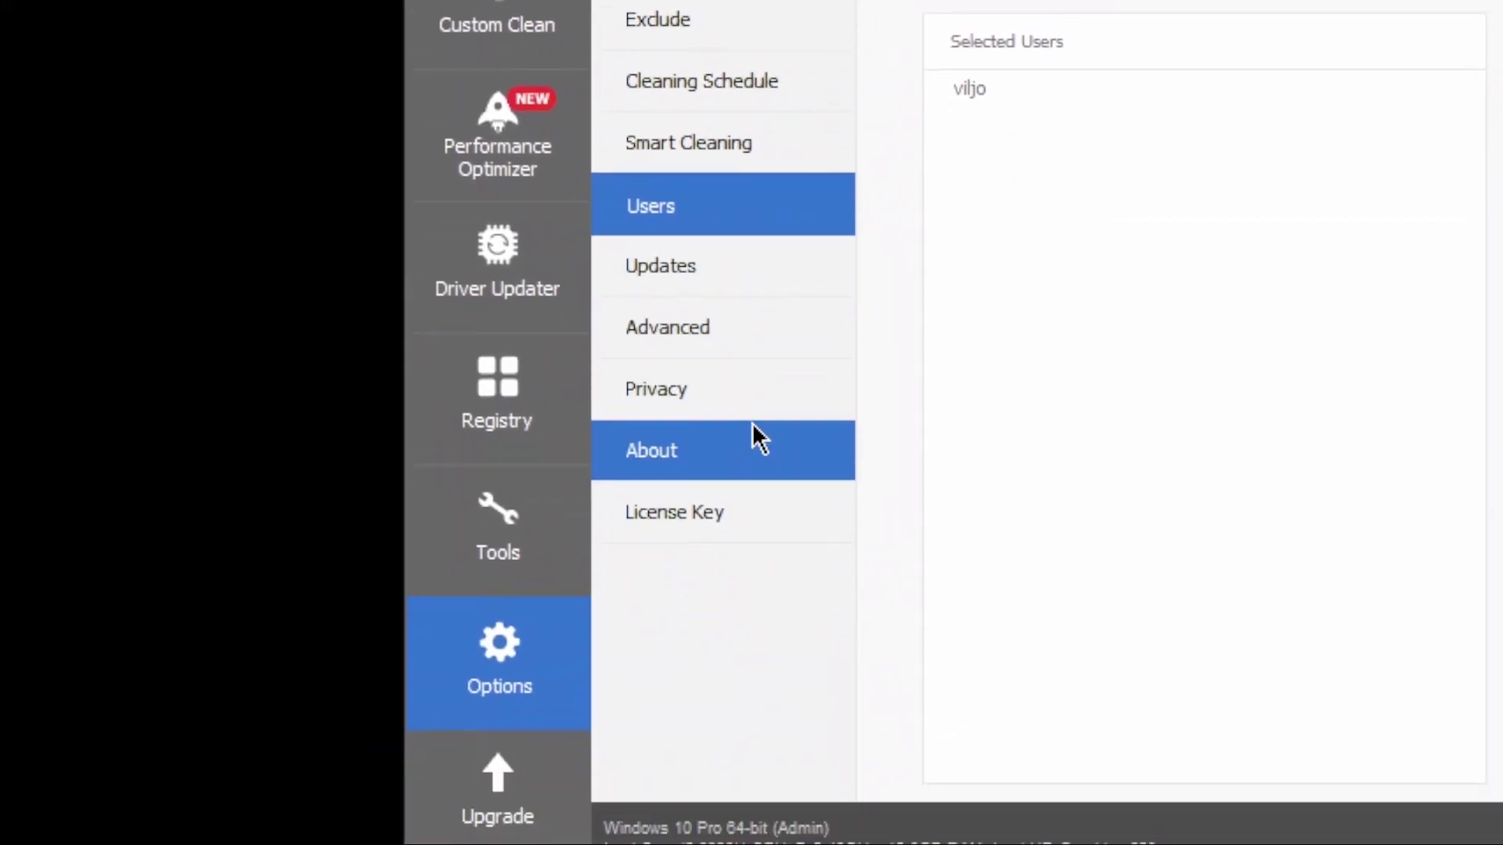
pyautogui.click(754, 439)
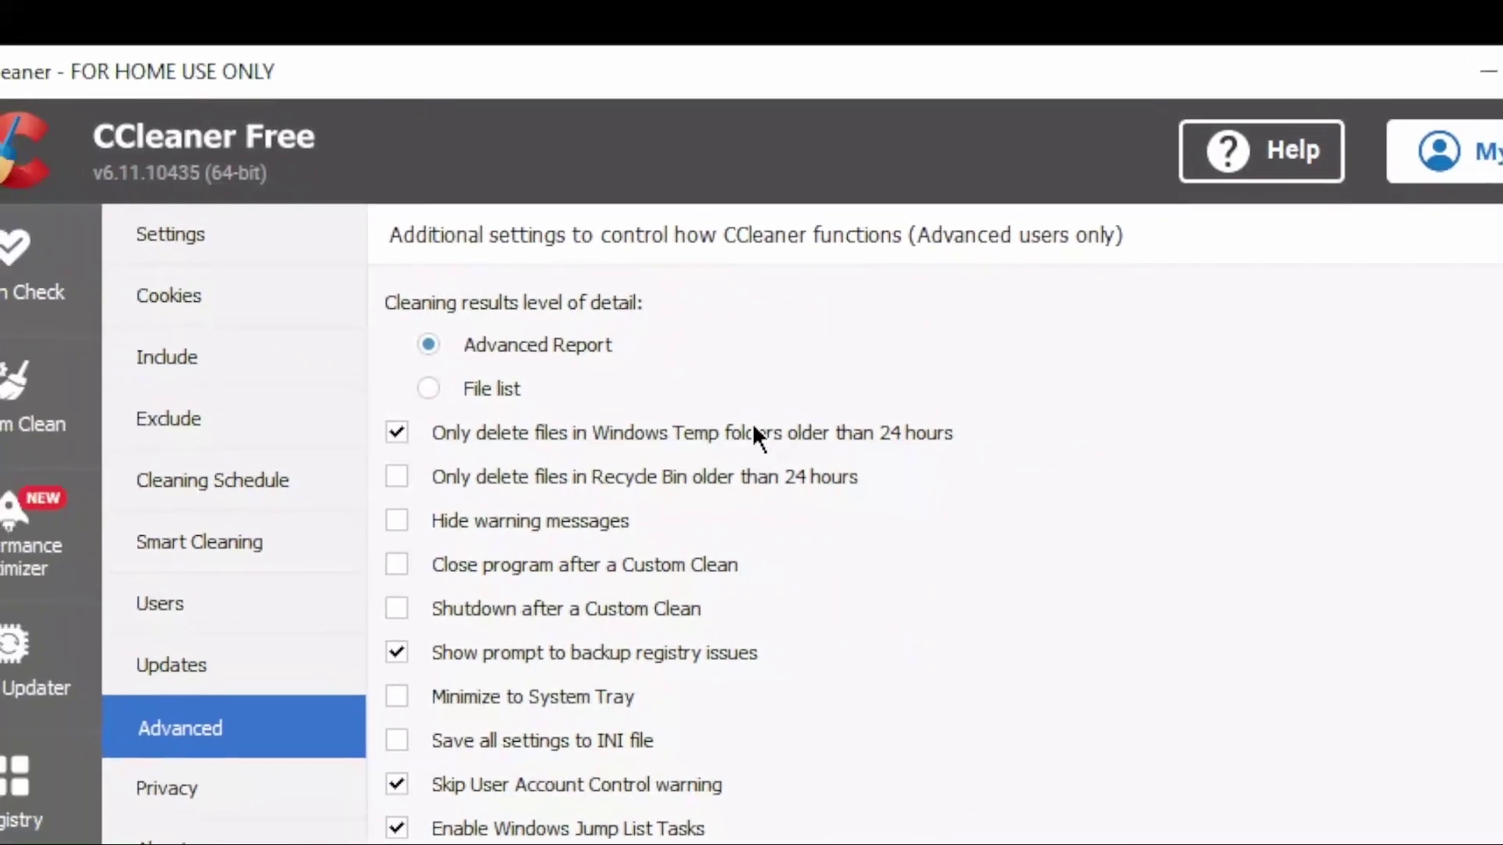
pyautogui.click(754, 437)
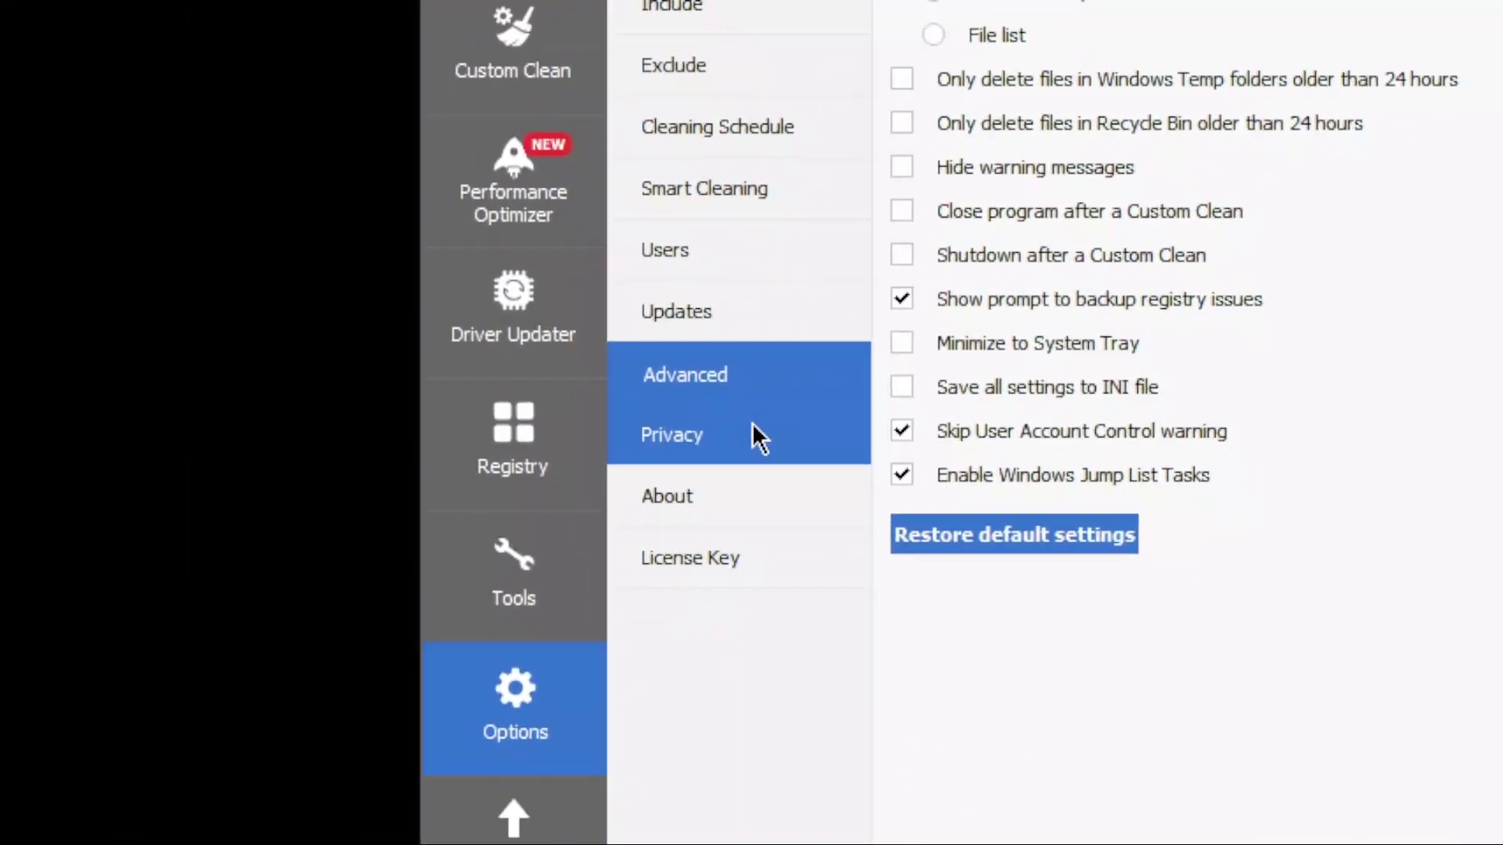
pyautogui.click(752, 435)
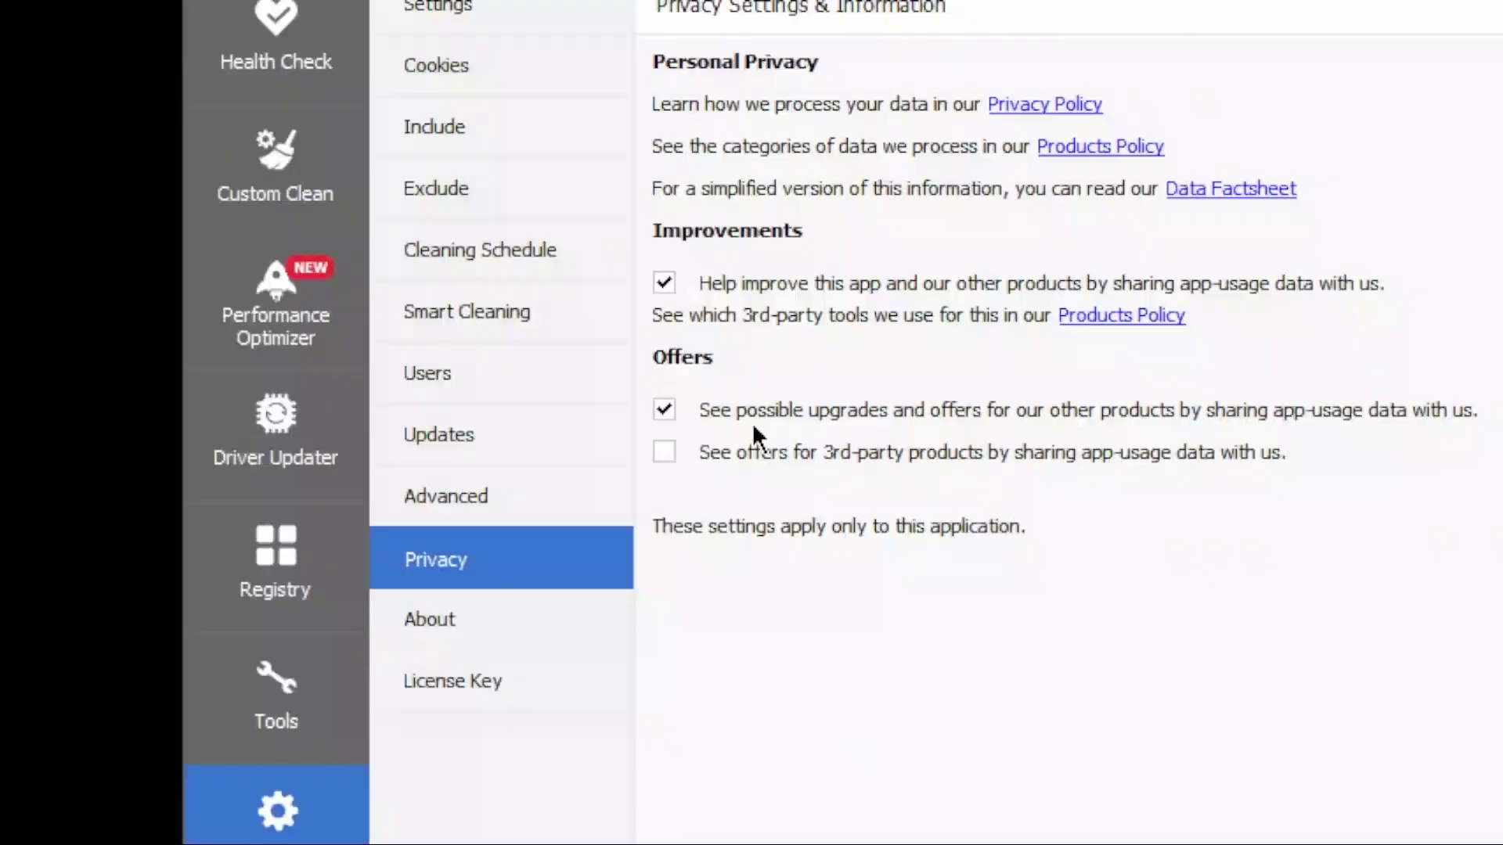
pyautogui.click(752, 435)
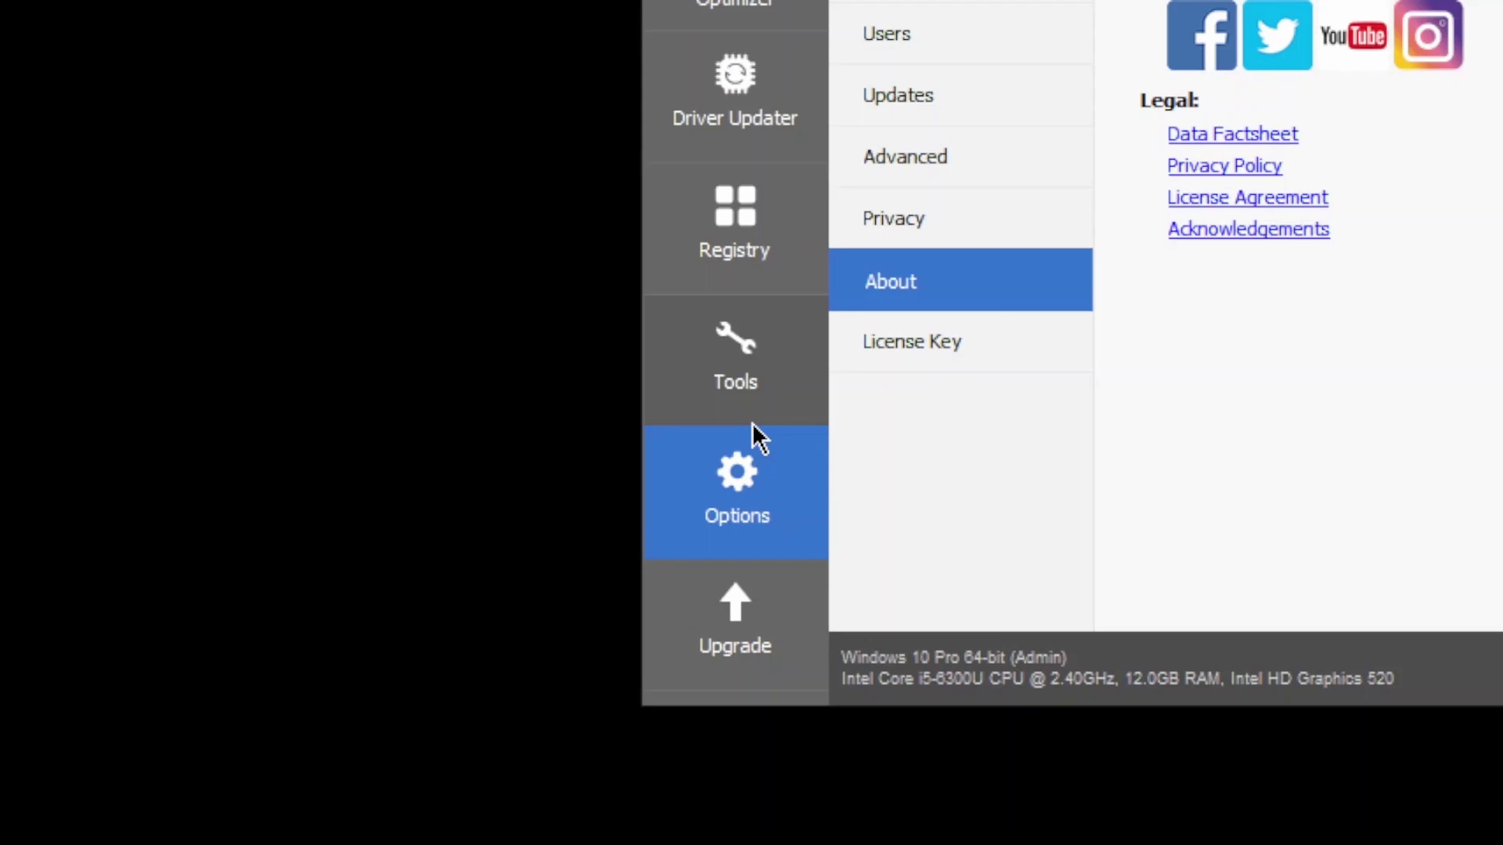
# Review Windows startup programs plus the Scheduled Tasks, Context Menu and Windows Services entries.
pyautogui.click(752, 434)
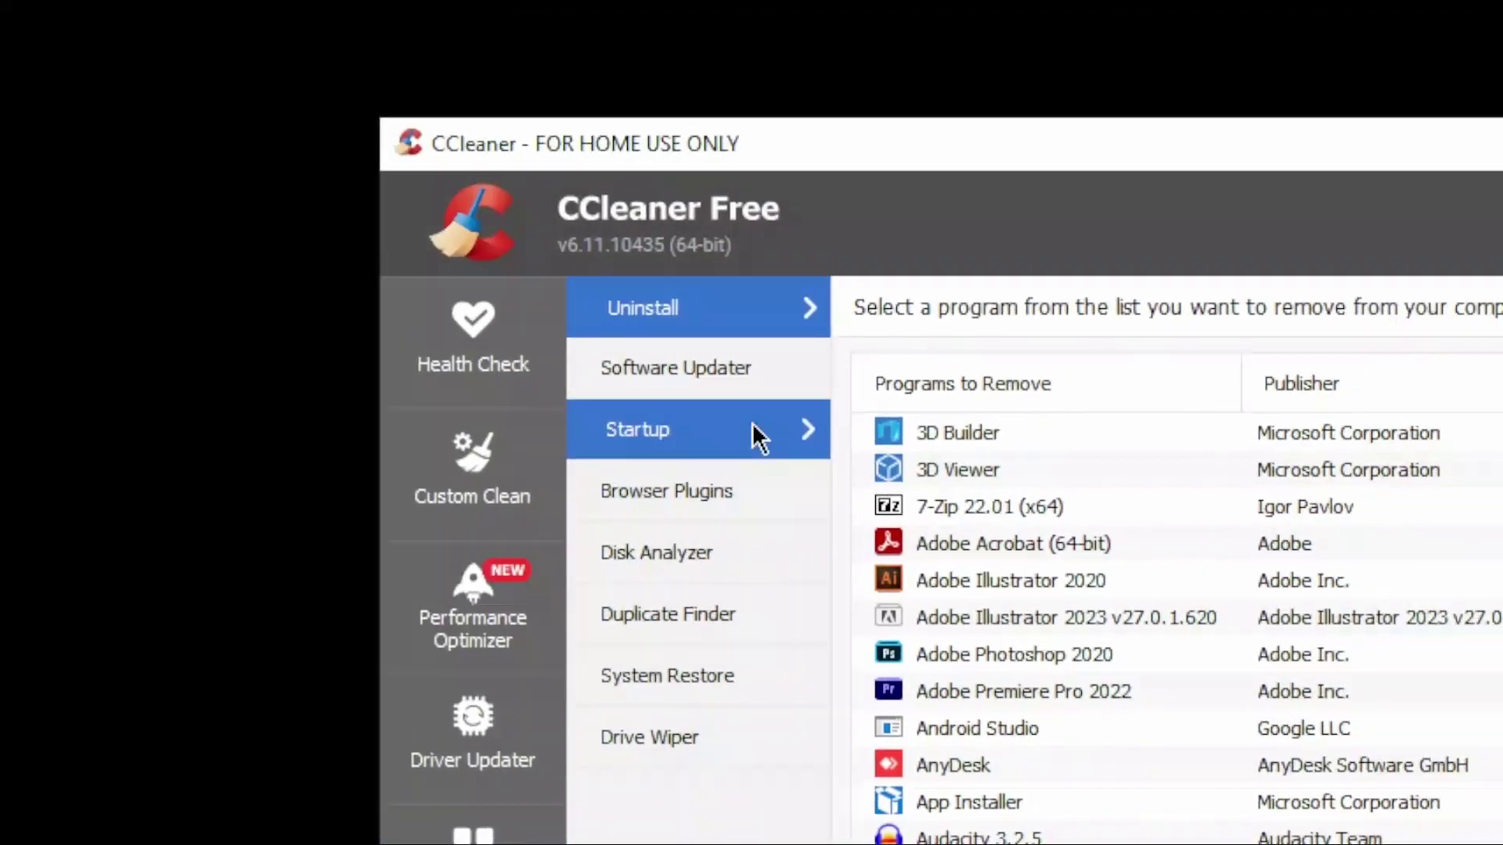
pyautogui.click(753, 434)
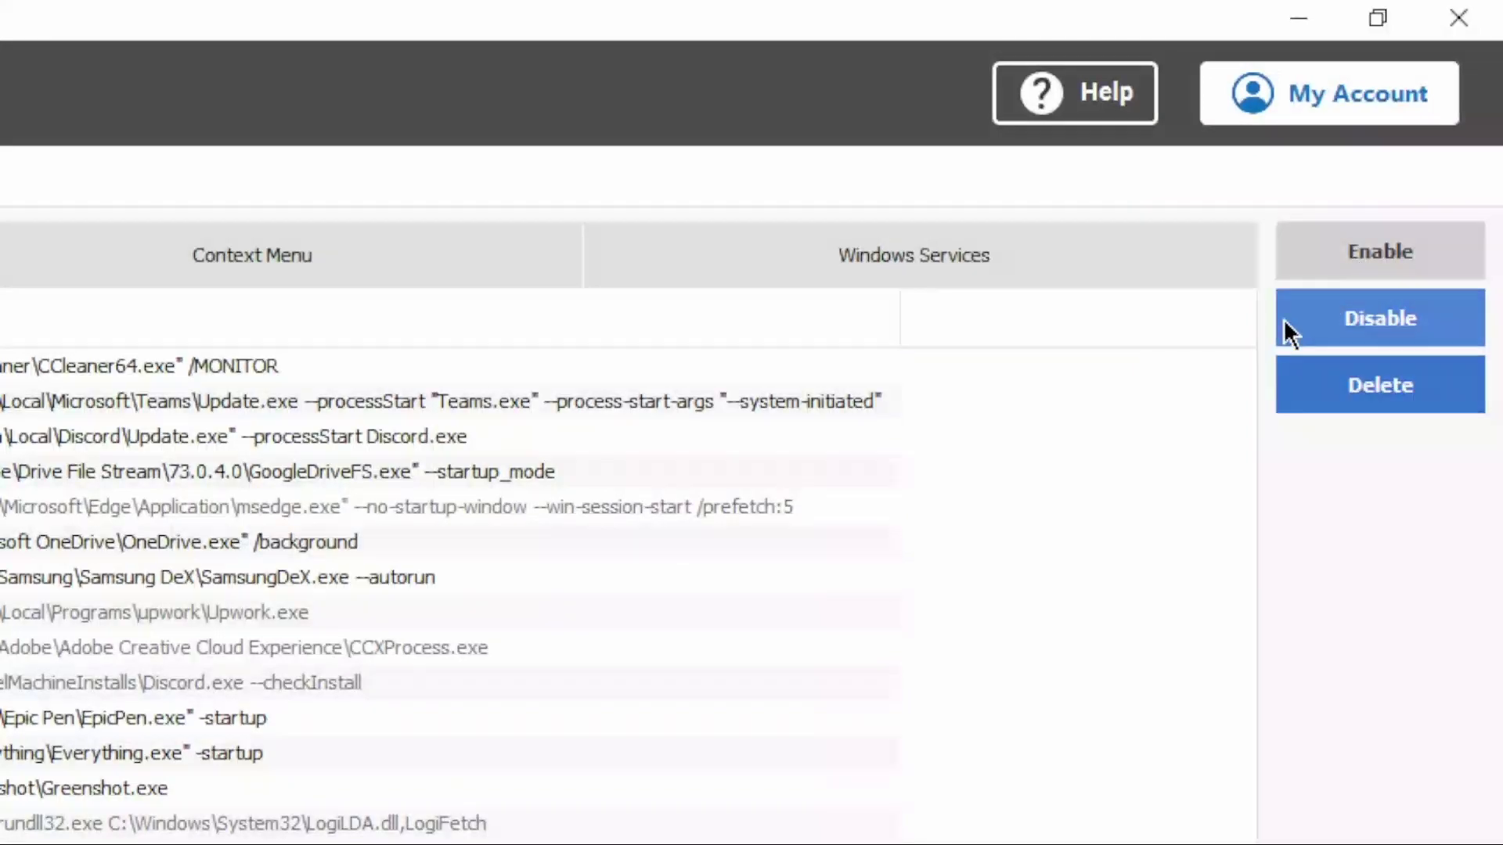
pyautogui.click(752, 252)
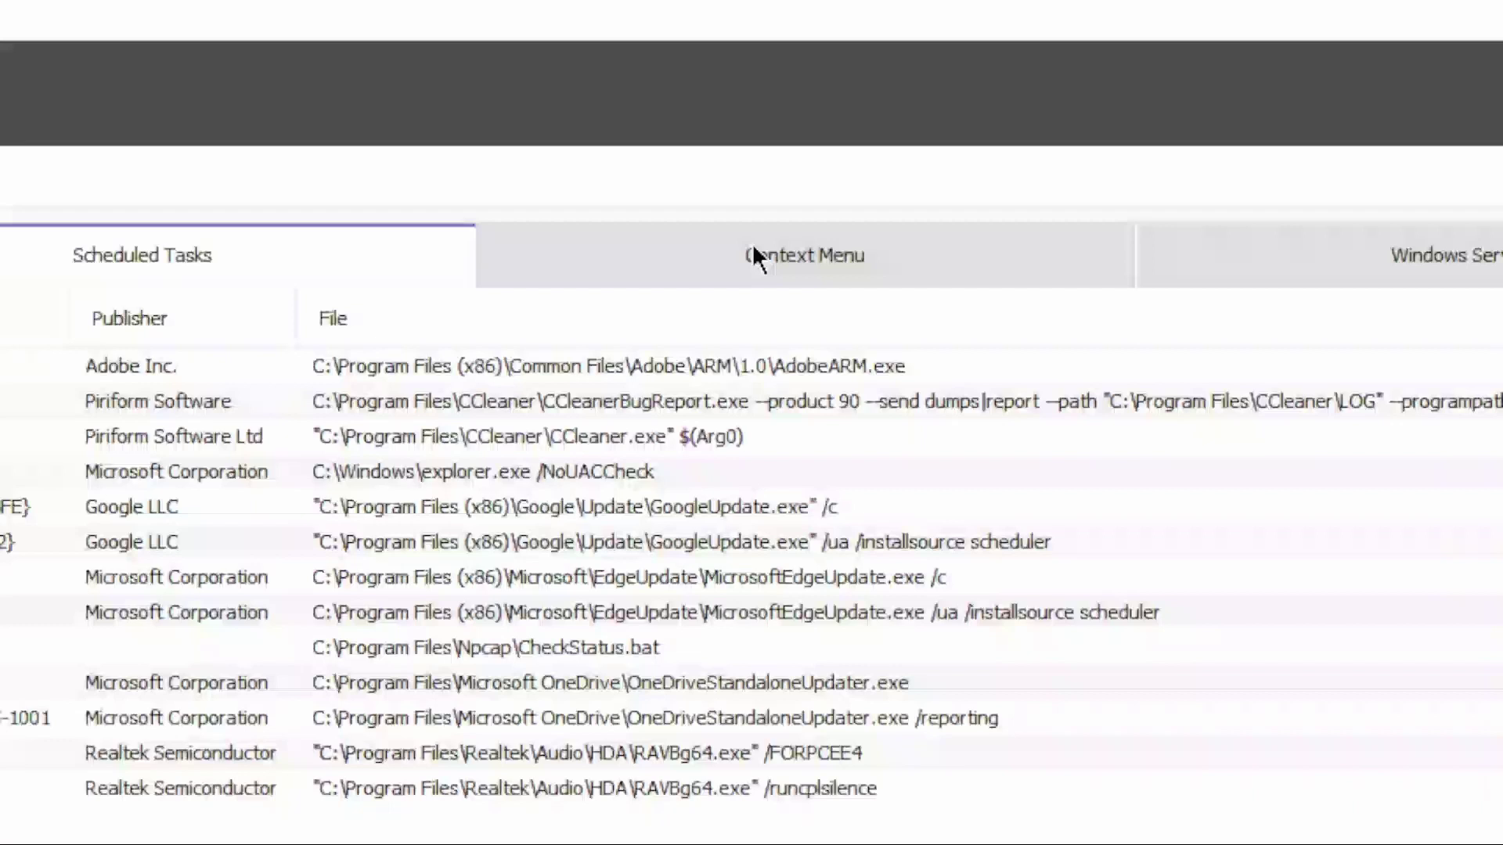
pyautogui.click(752, 255)
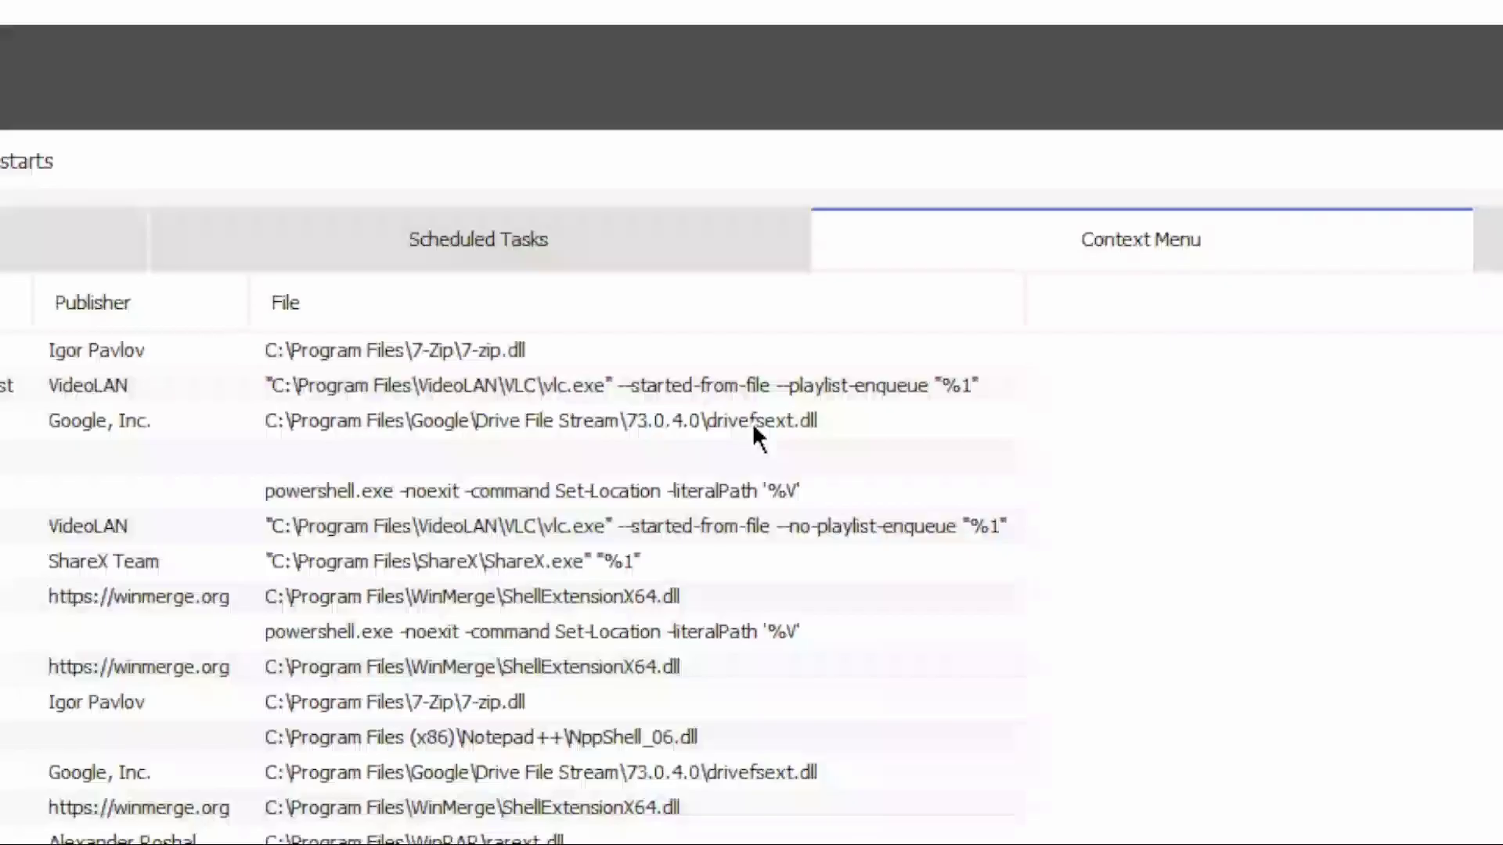
pyautogui.click(798, 237)
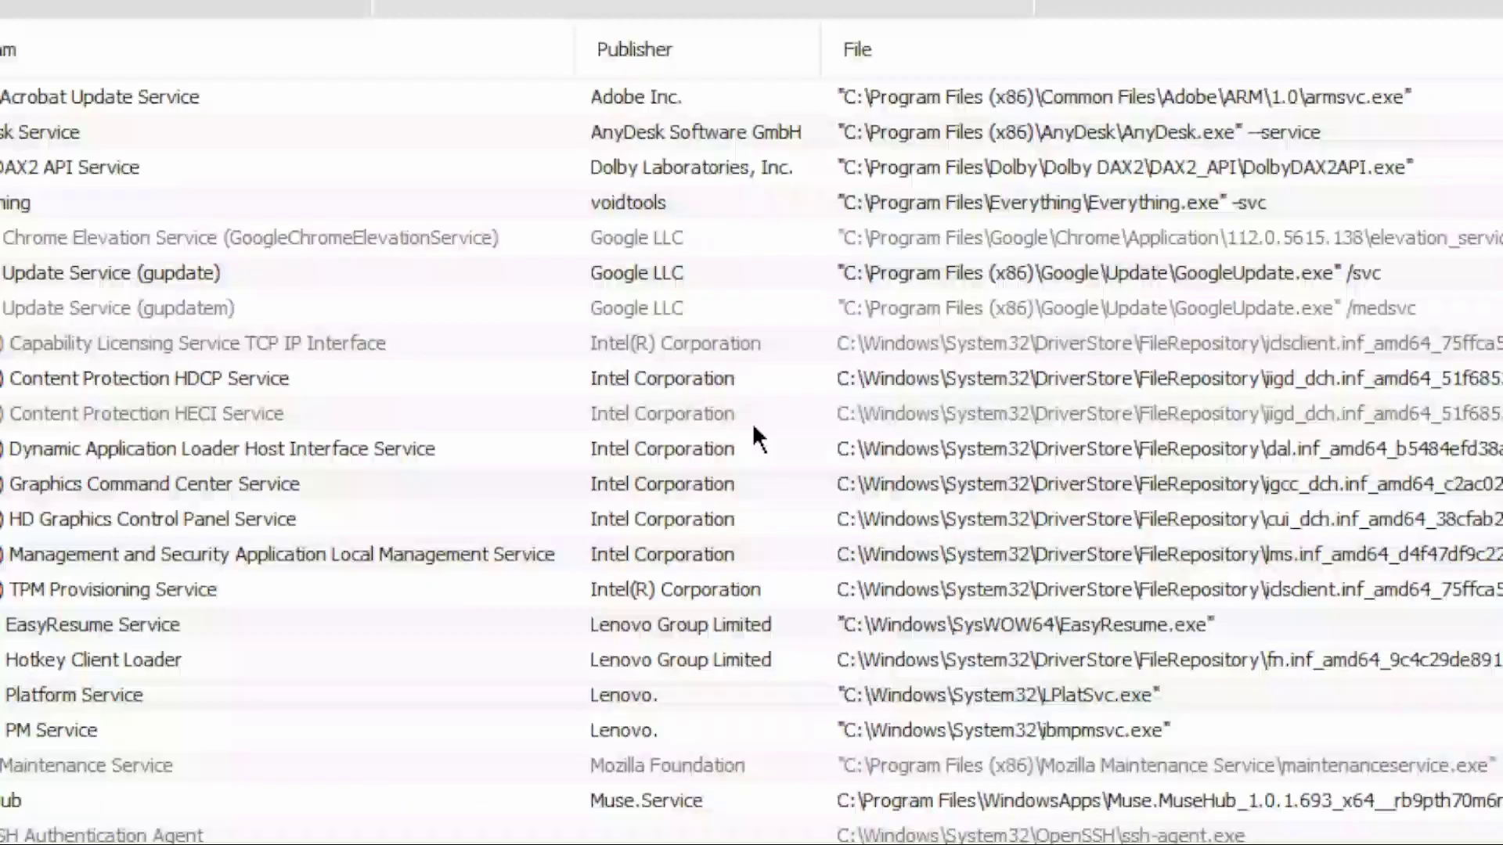
pyautogui.click(752, 338)
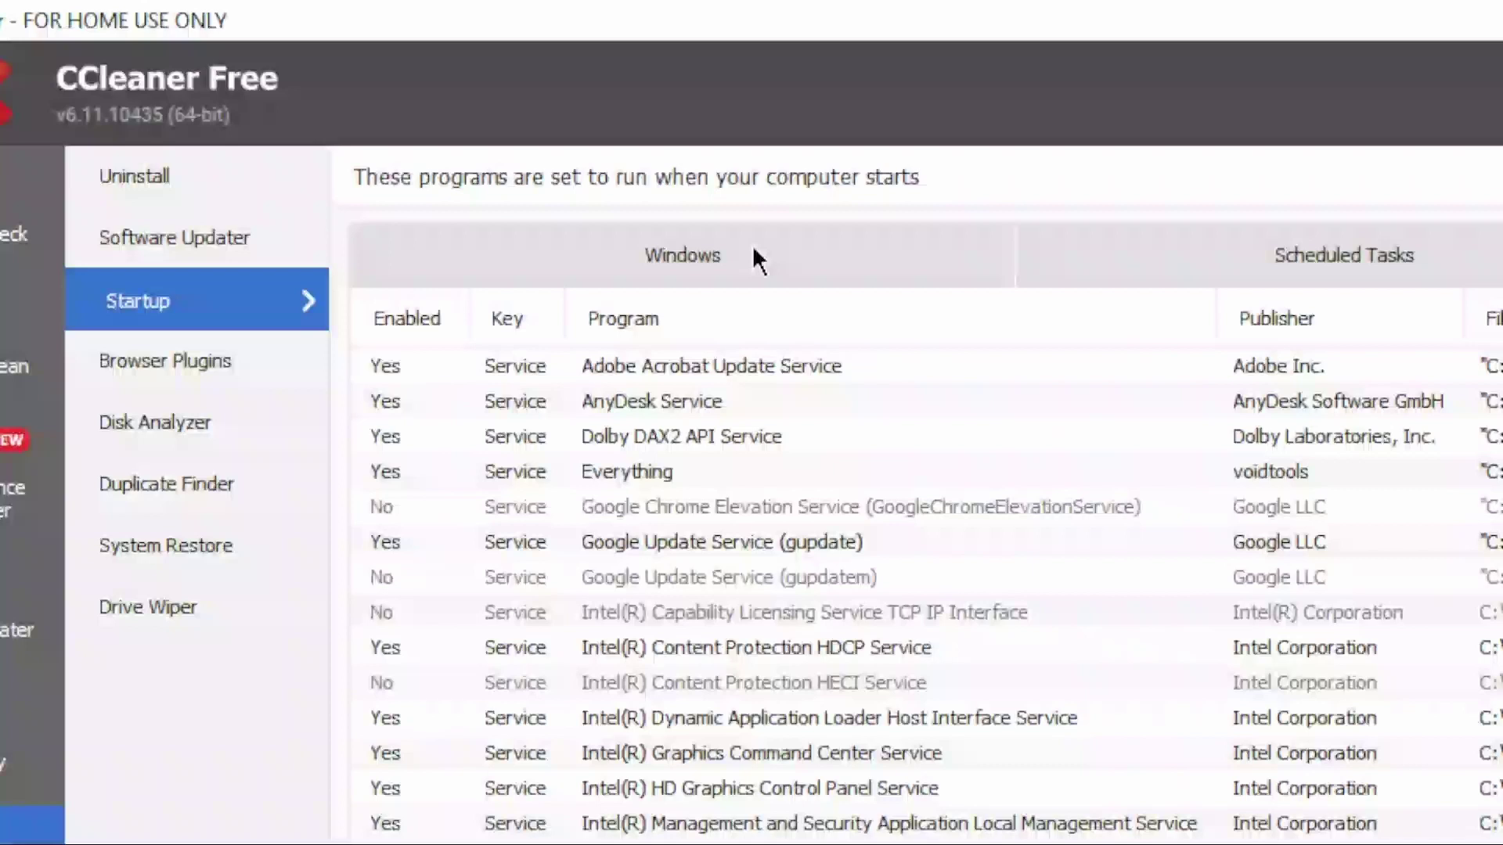
pyautogui.click(752, 254)
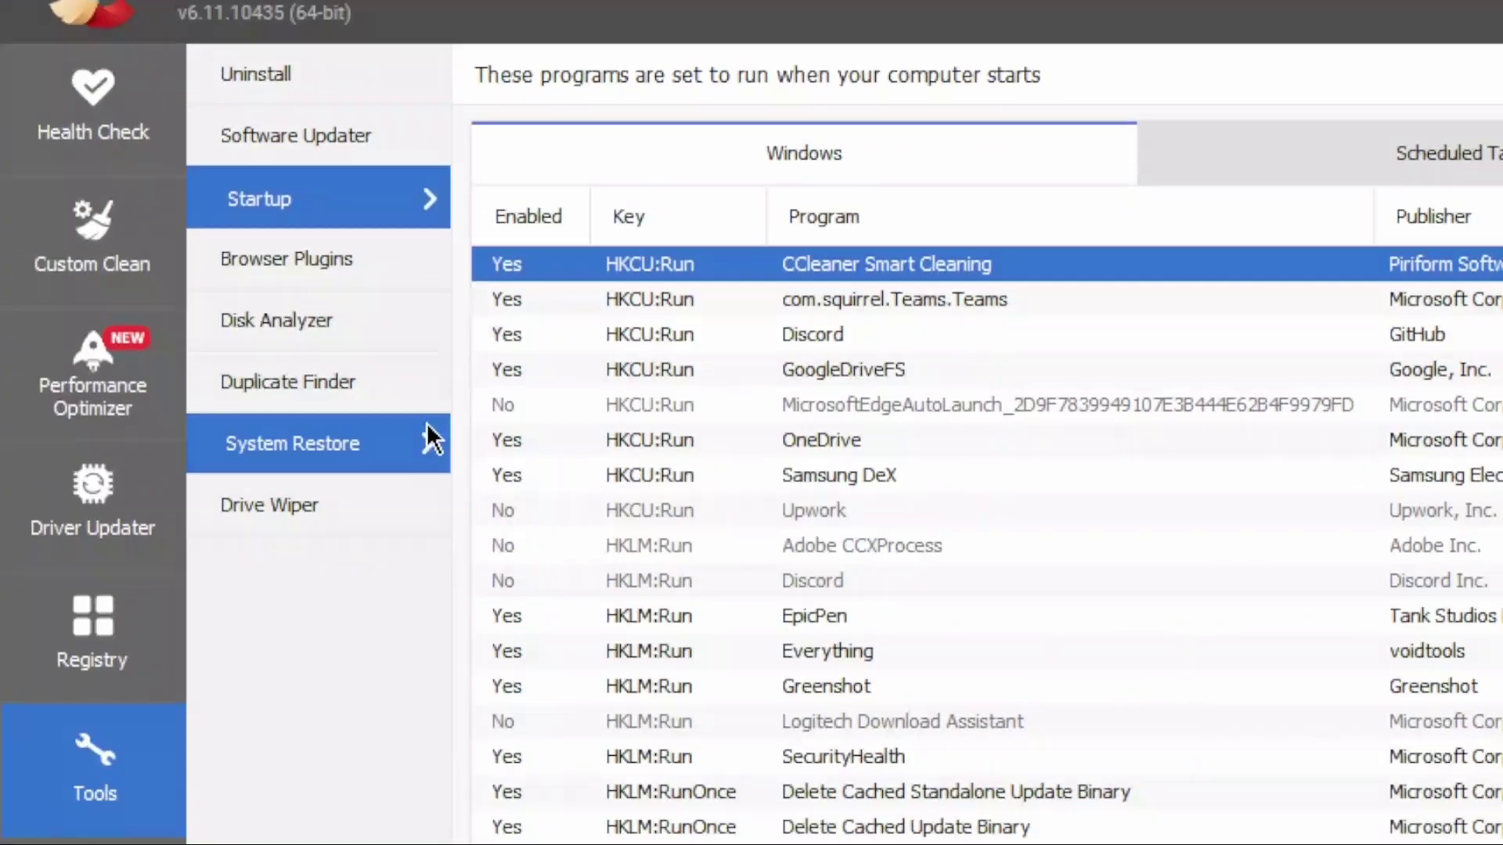
# Pass through Duplicate Finder to the Registry cleaner and run Scan for Issues.
pyautogui.click(352, 405)
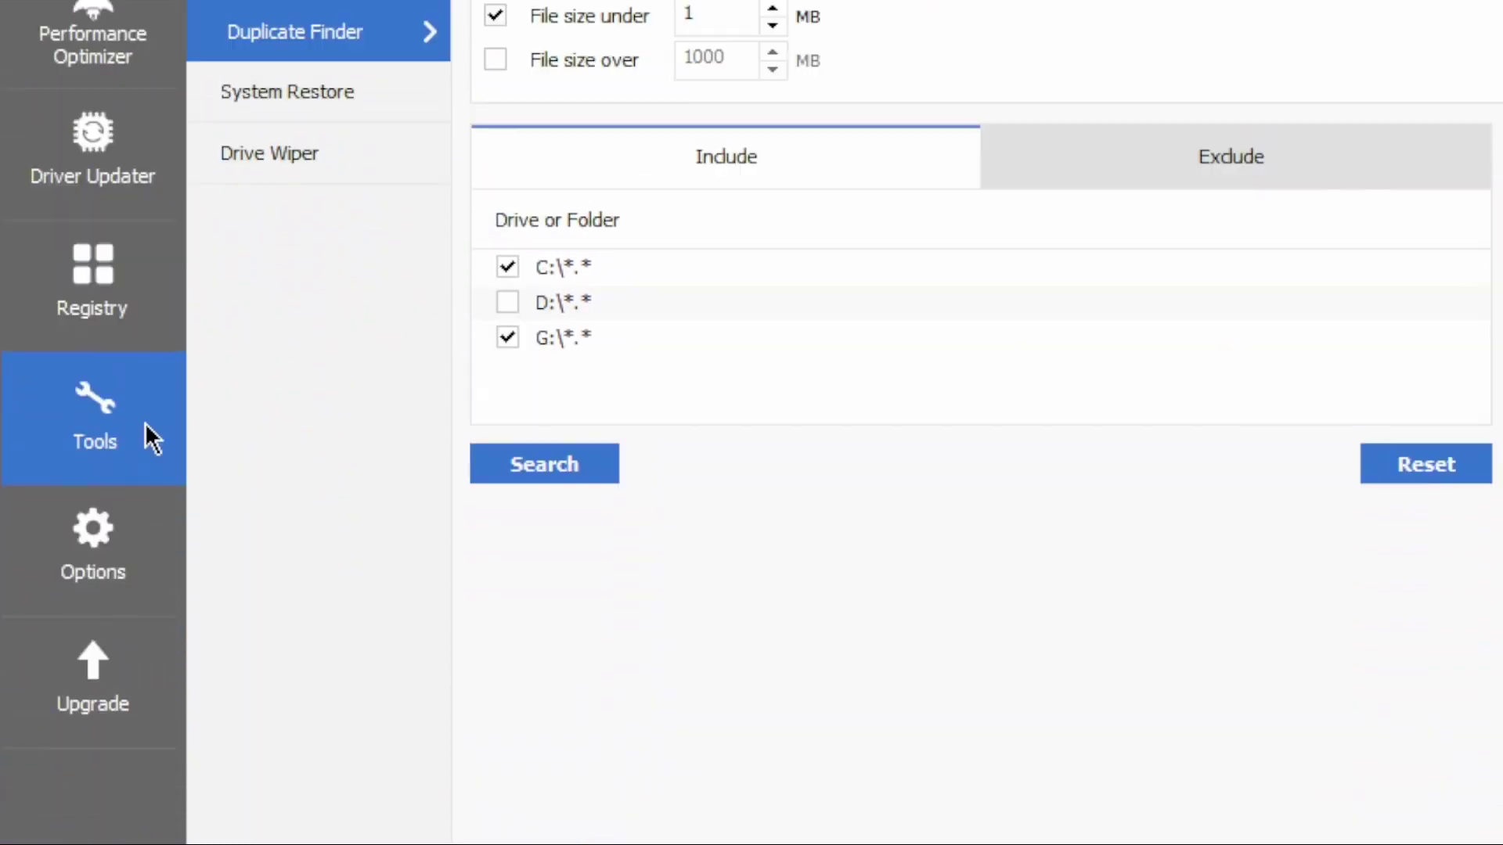
pyautogui.click(101, 423)
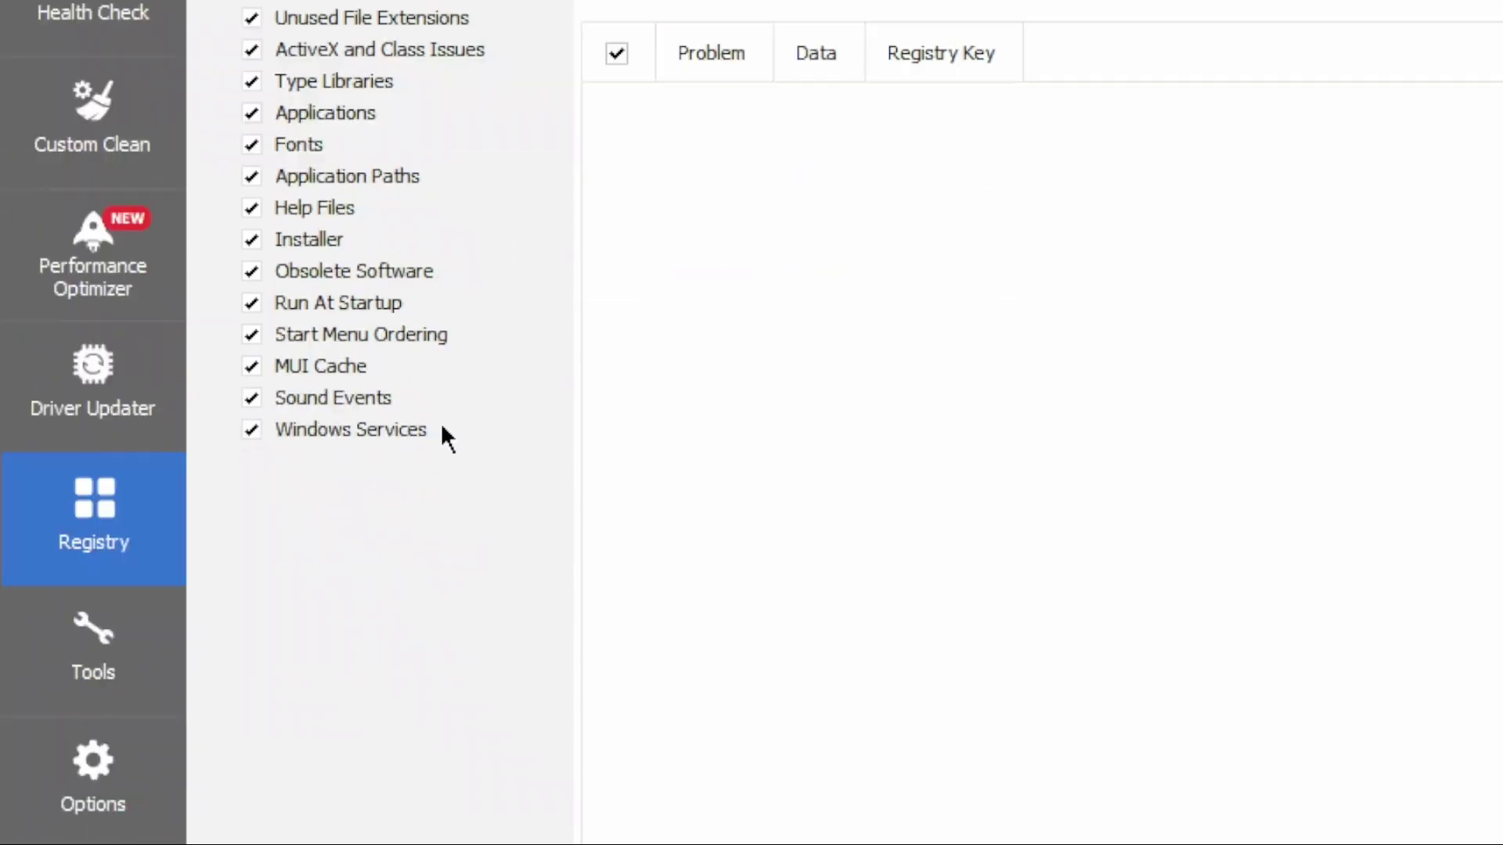
pyautogui.click(752, 684)
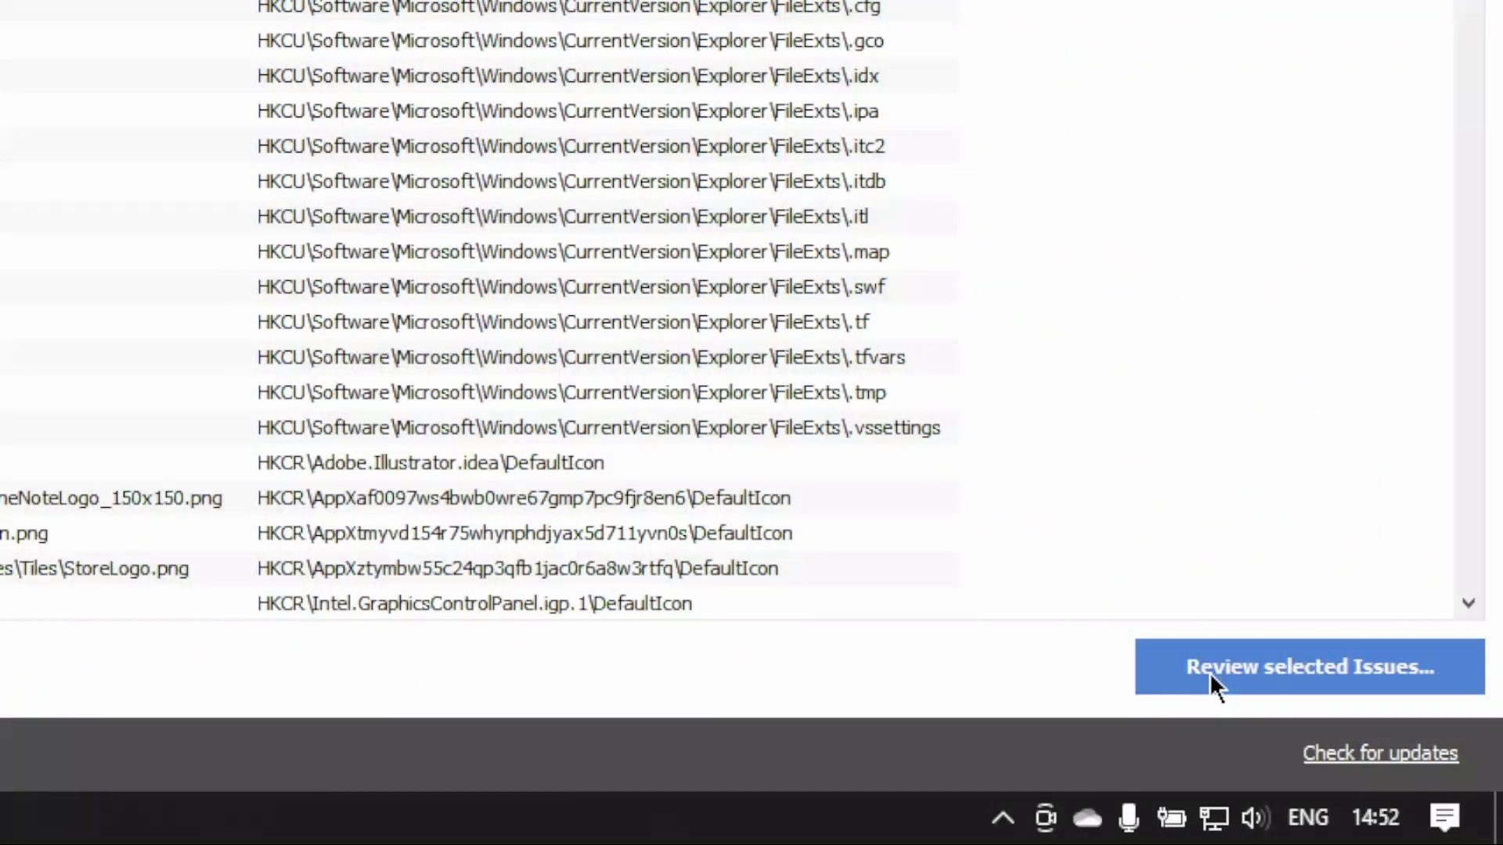
# Start reviewing the found registry issues, saving a registry backup file first.
pyautogui.click(1209, 673)
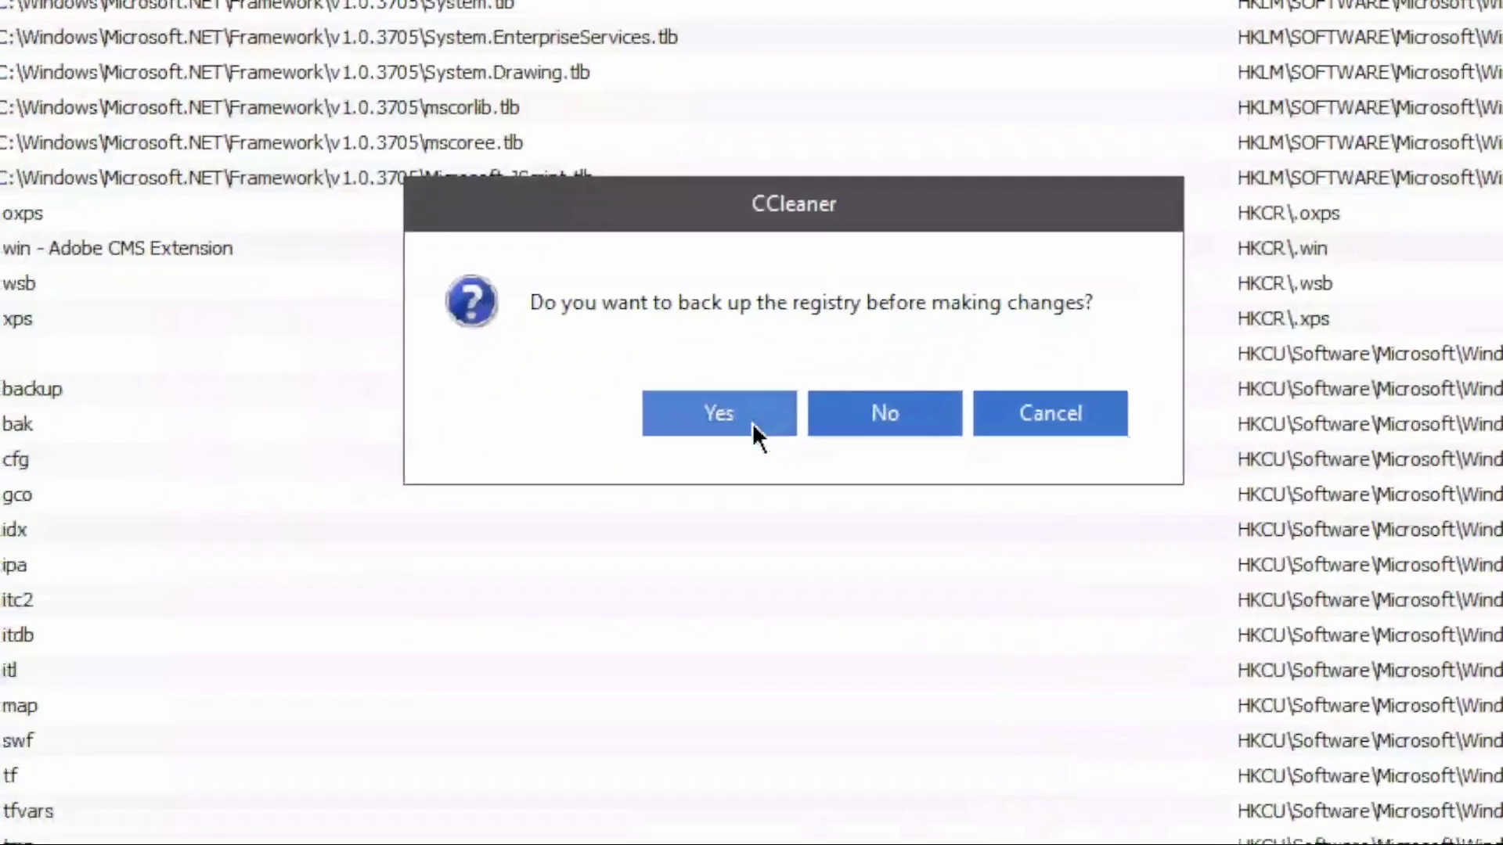
pyautogui.click(736, 510)
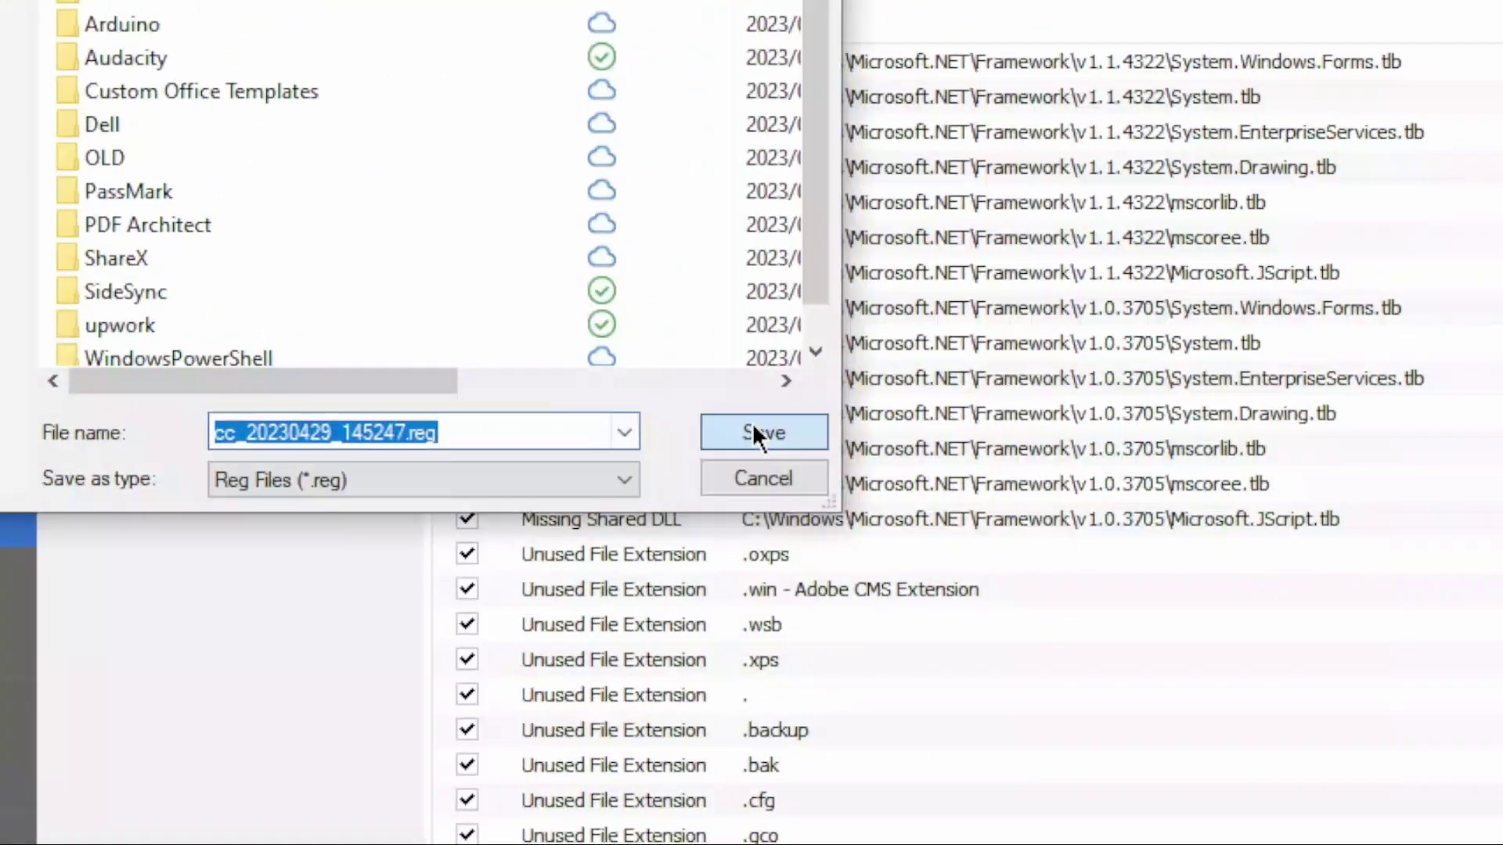
pyautogui.click(758, 432)
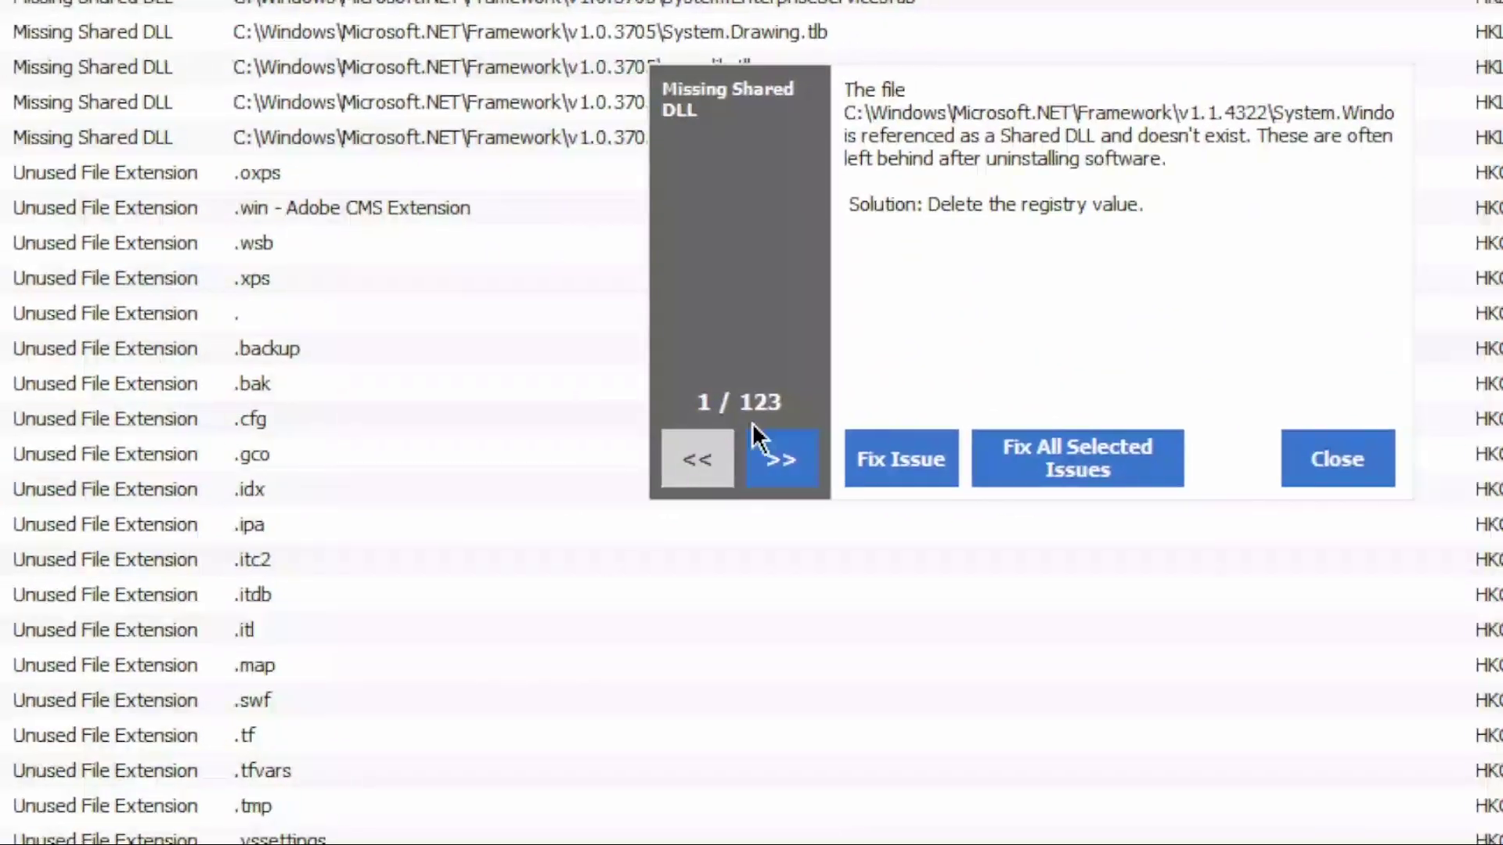